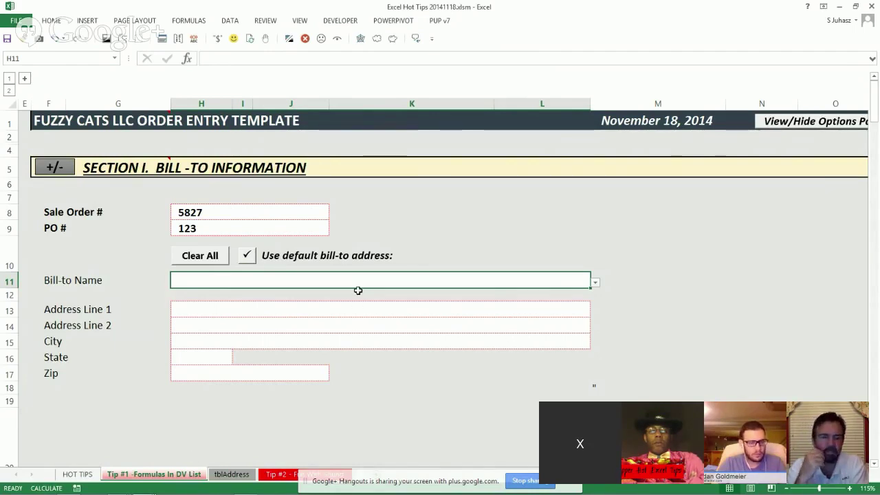
Choose A Cook's Place as the bill-to name, and change the selection to ABC Plaza
click(265, 312)
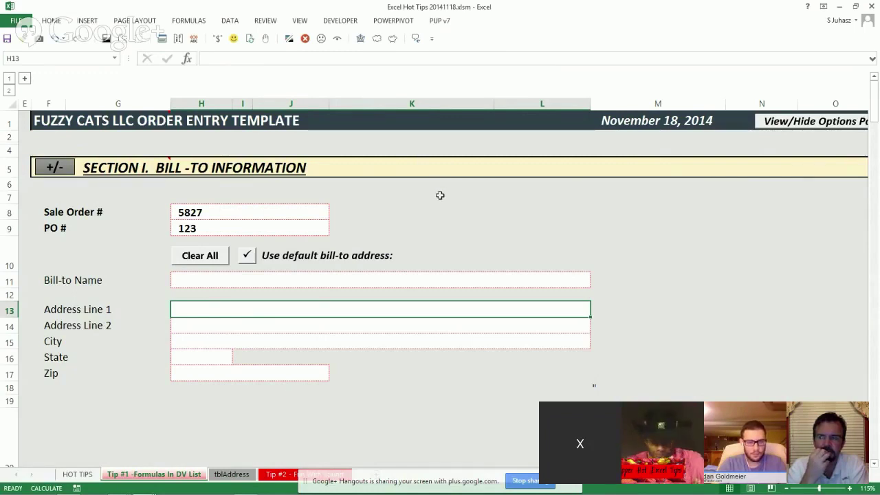
click(519, 280)
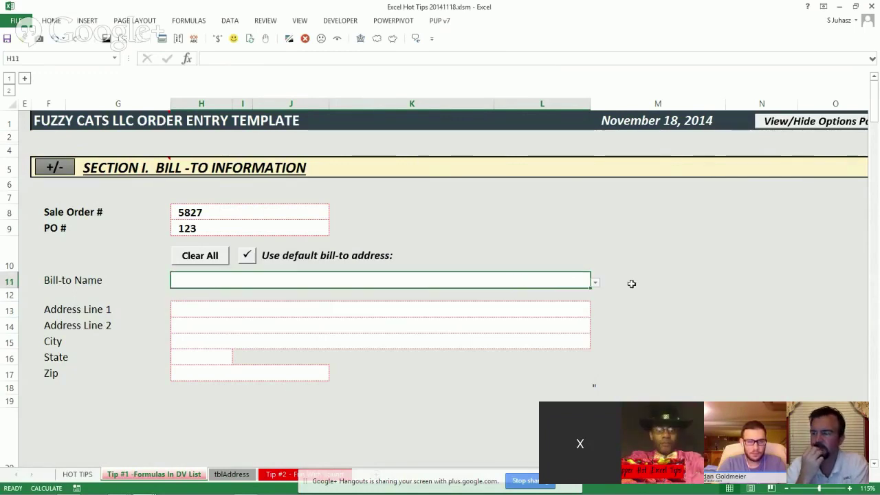
click(595, 283)
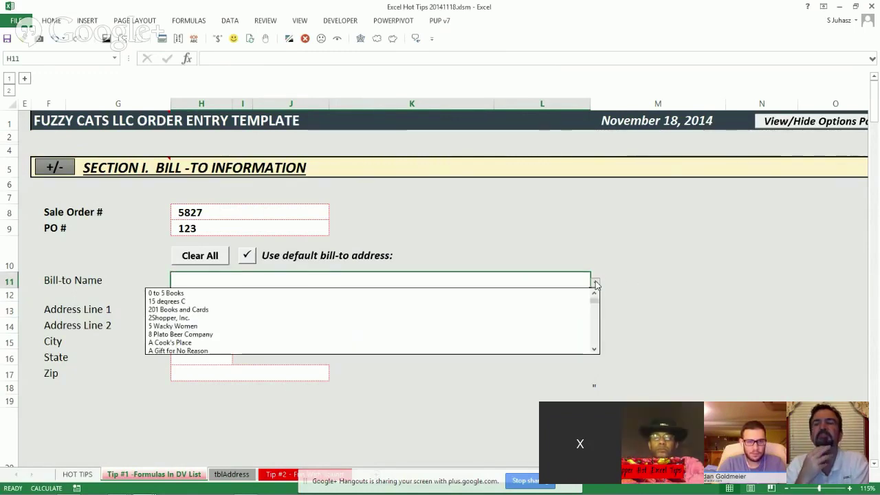
click(333, 342)
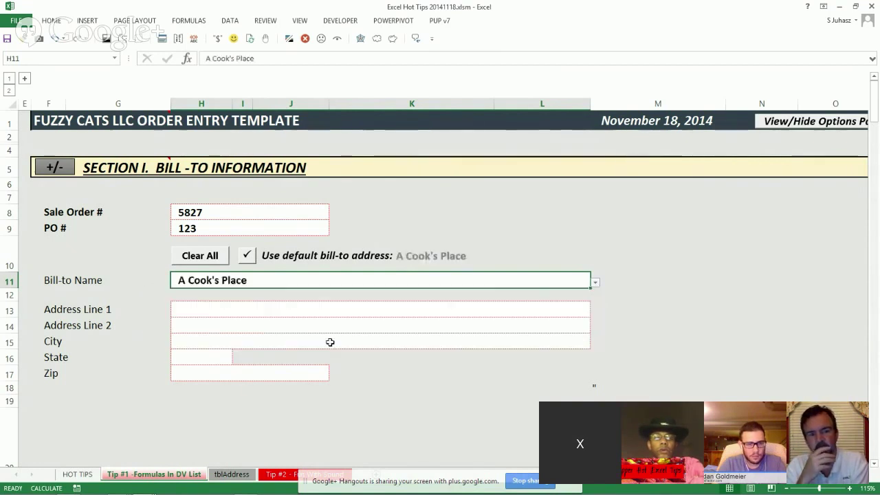
click(595, 282)
click(375, 340)
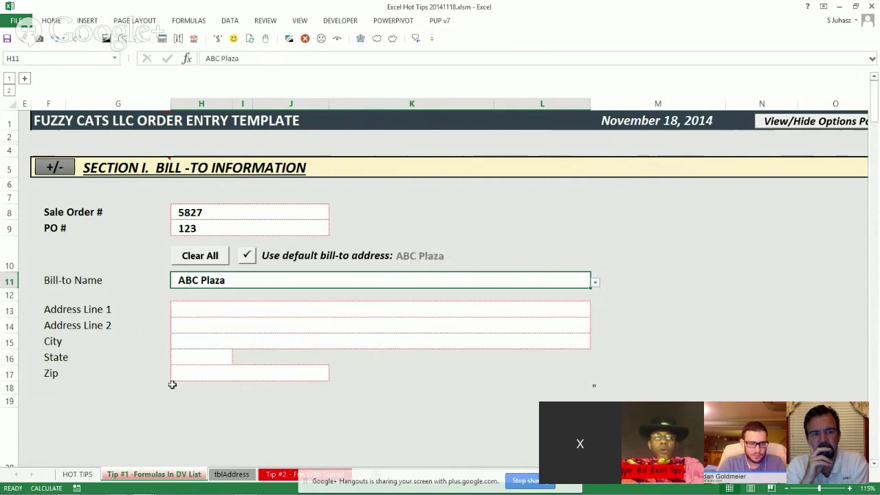
Review the columns of the tblAddress sheet and return to the order form with the Address Line 1 cell H13 selected
click(232, 474)
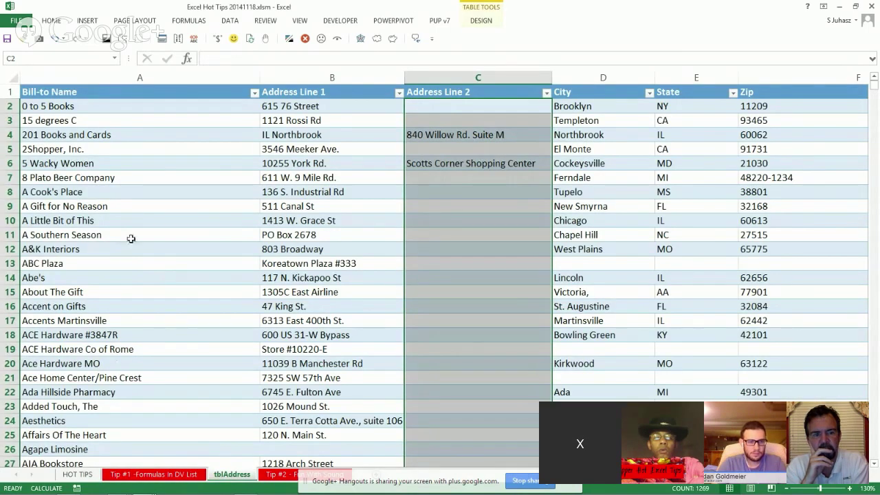
key(ctrl+Page_Up)
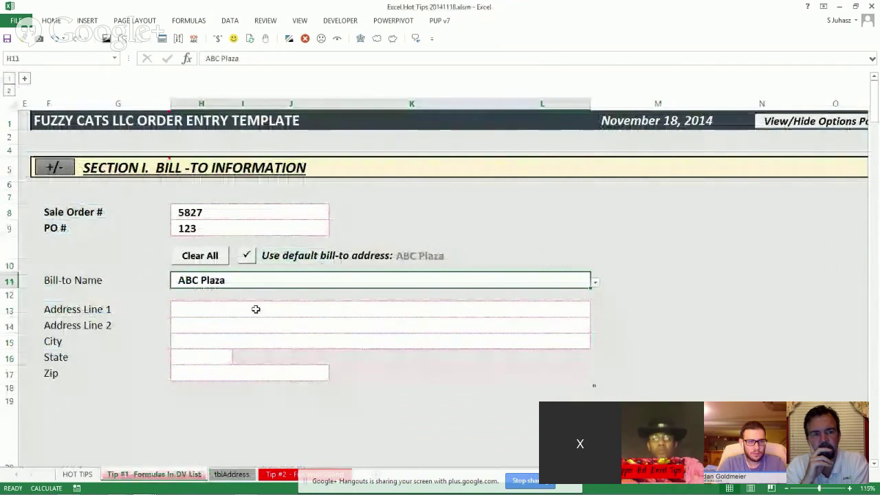
click(254, 308)
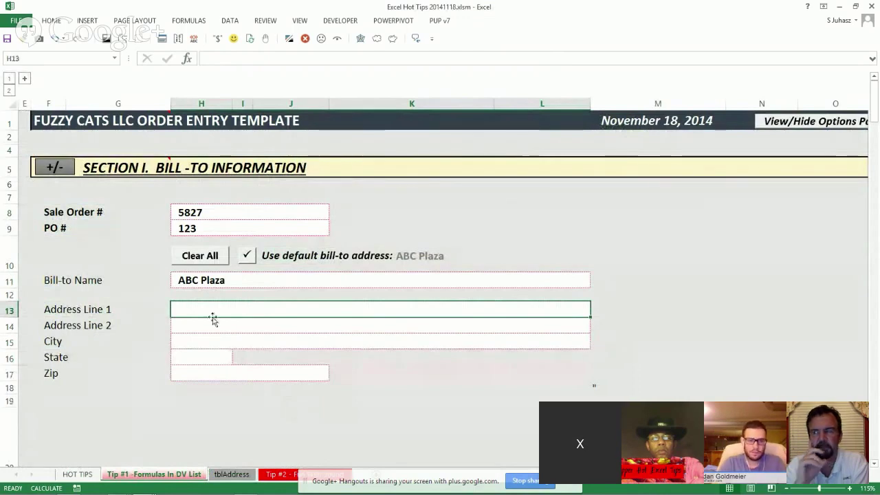
click(232, 474)
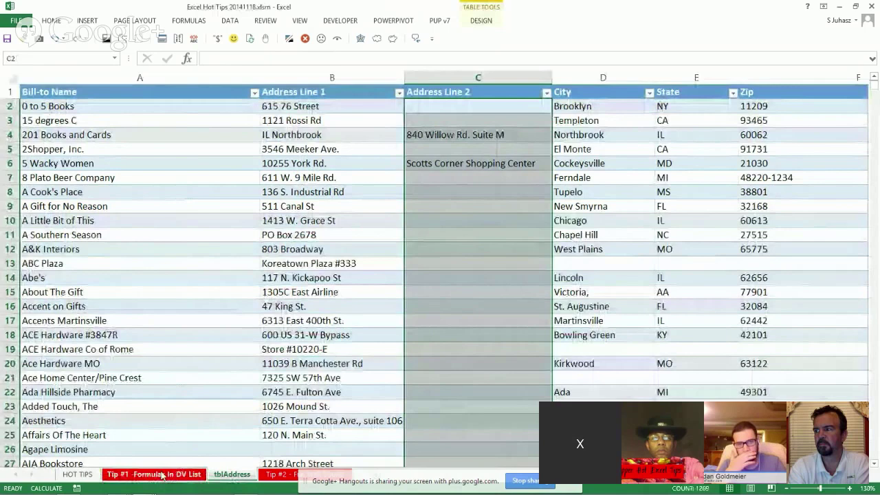
key(ctrl+Page_Up)
Enter =VLOOKUP(H$11,tblAddress,2,FALSE) in the Address Line 1 cell, looking up the bill-to name in the address table
text(=)
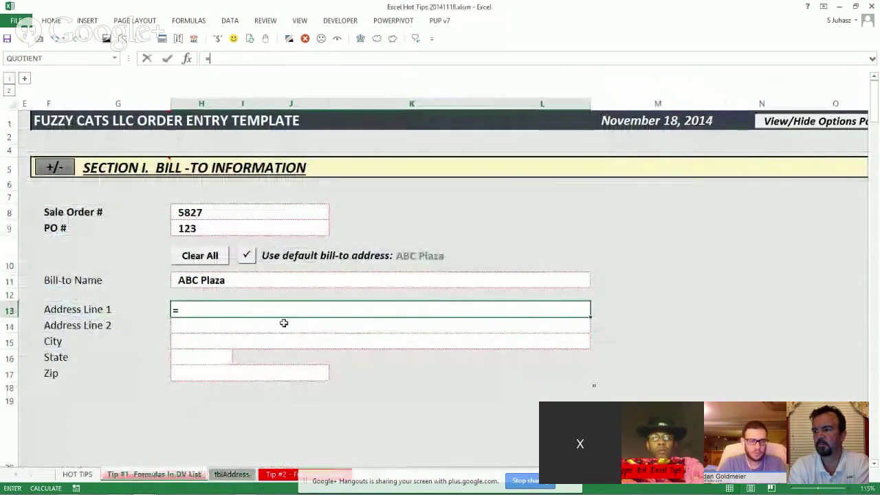
text(vlo)
key(Tab)
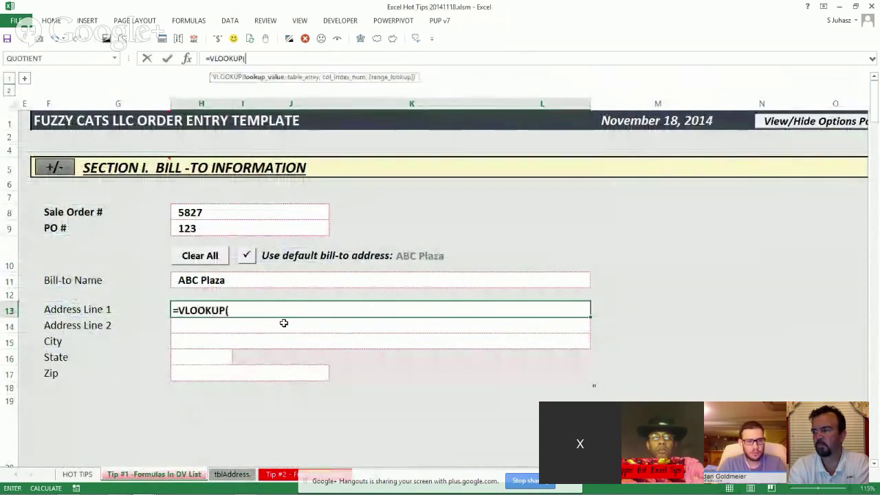
click(206, 276)
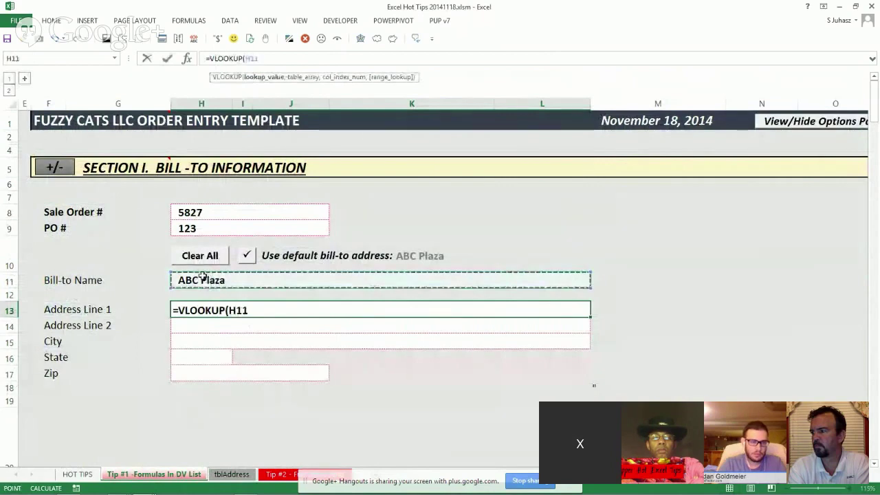
key(F4)
key(F4)
text(,)
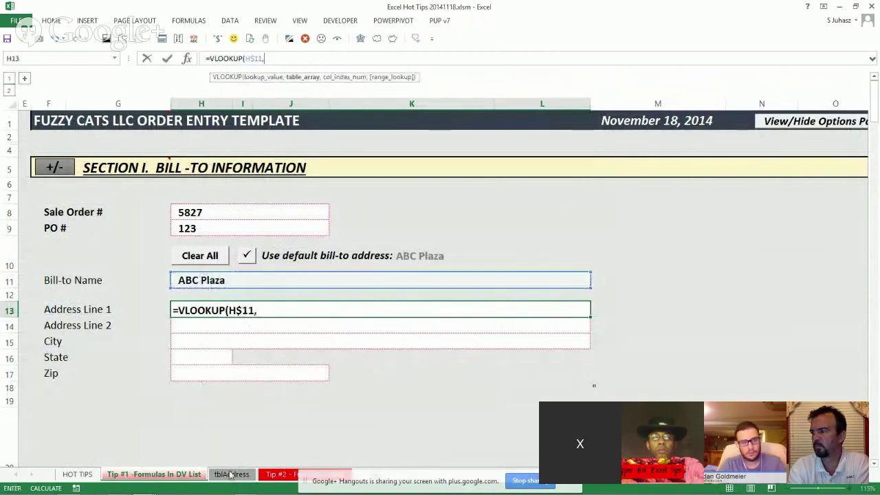
click(231, 474)
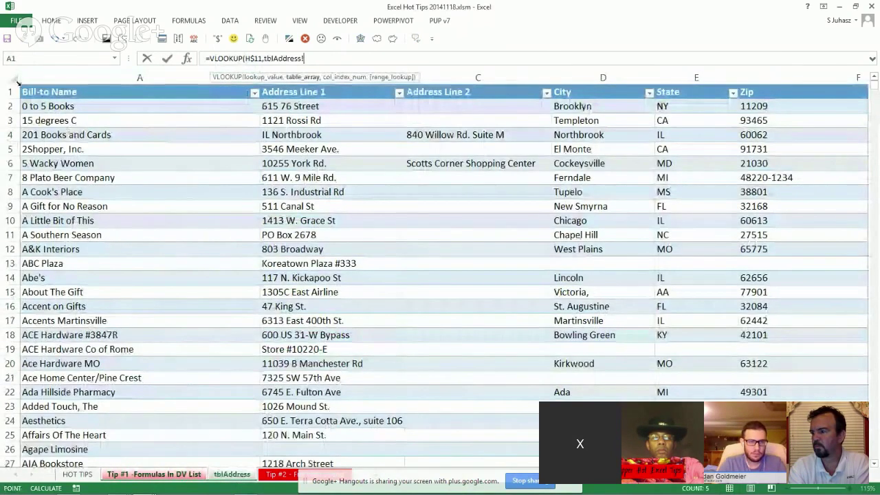
click(17, 80)
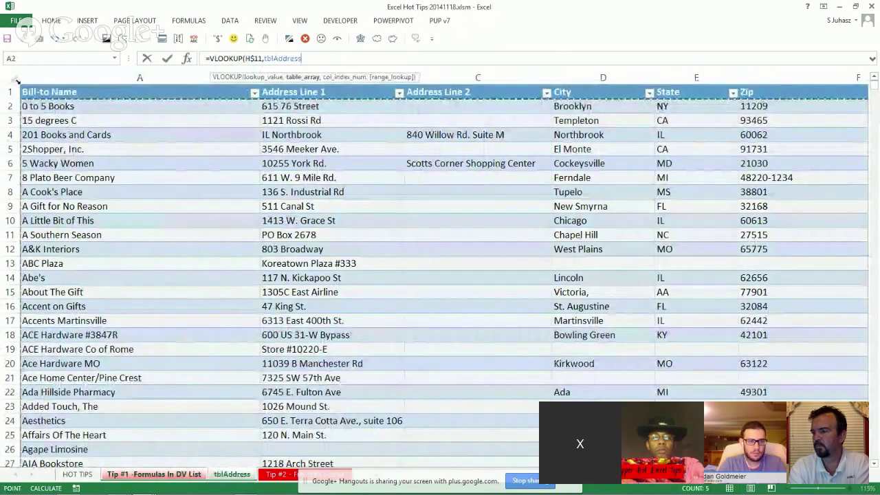
text(,)
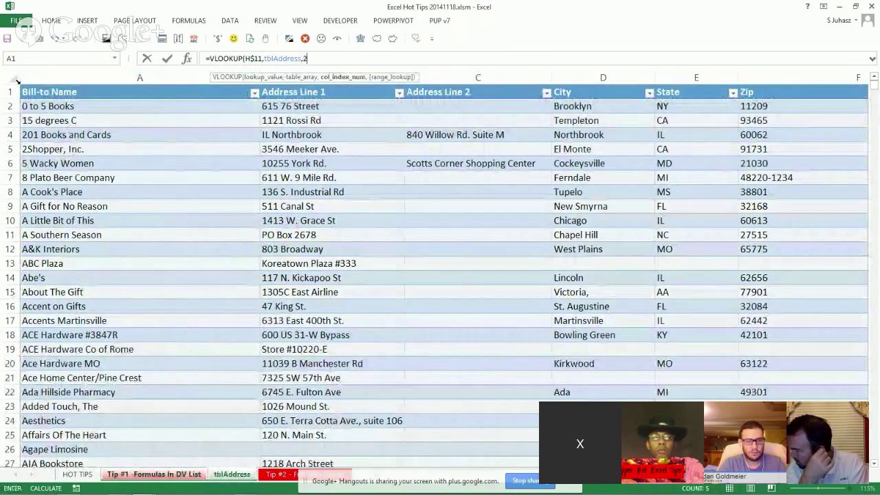
text(2,false))
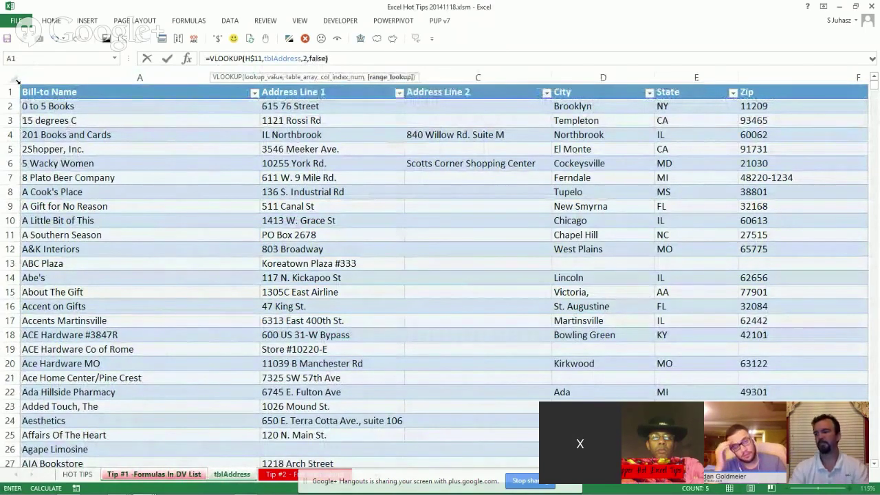
key(Return)
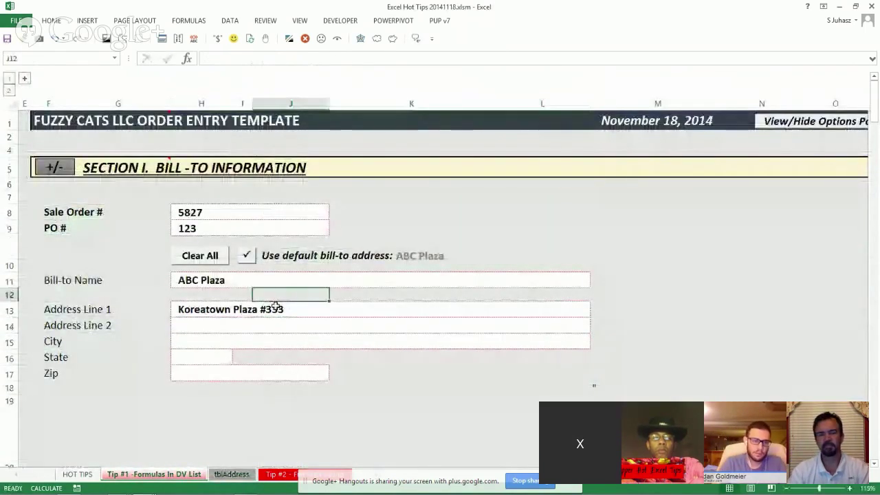
Replace the column index in the Address Line 1 formula with MATCH(F13,tblAddress[#Headers],0)
click(278, 306)
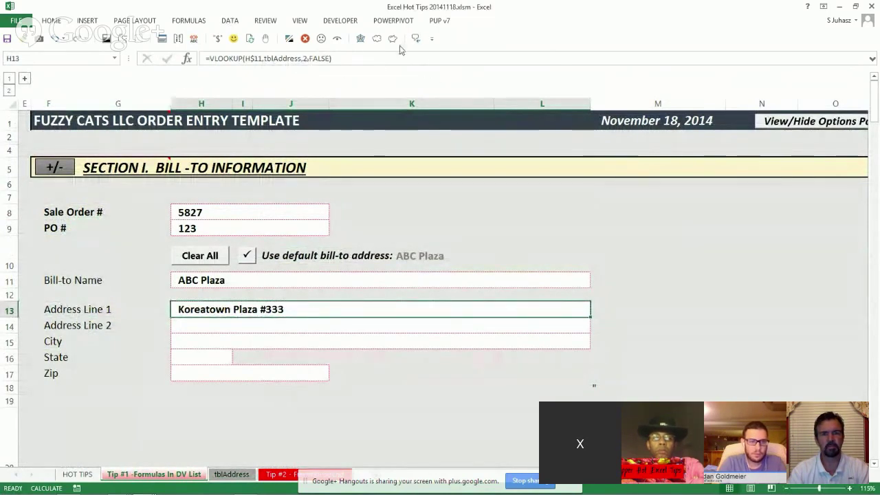
double_click(306, 59)
text(MATC)
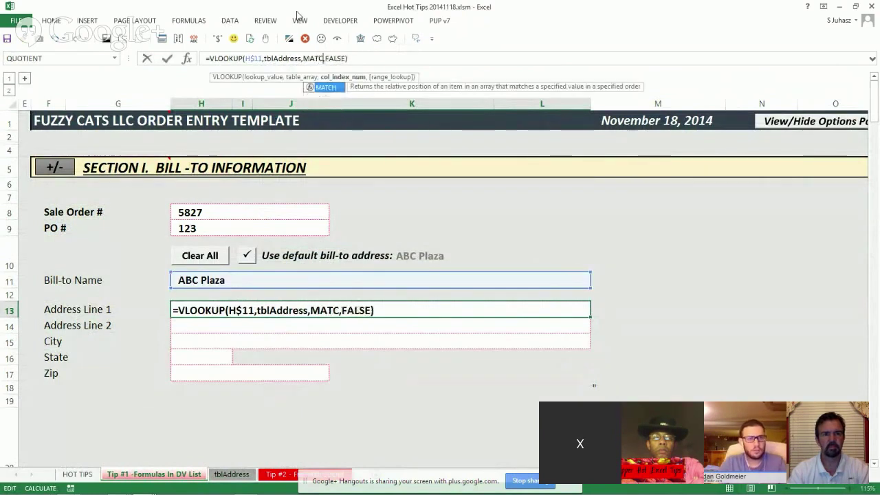
text(H()
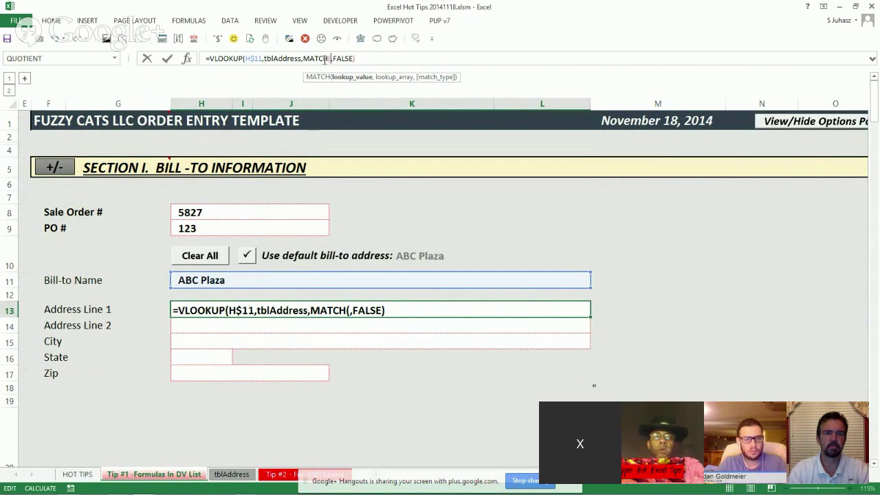
click(63, 309)
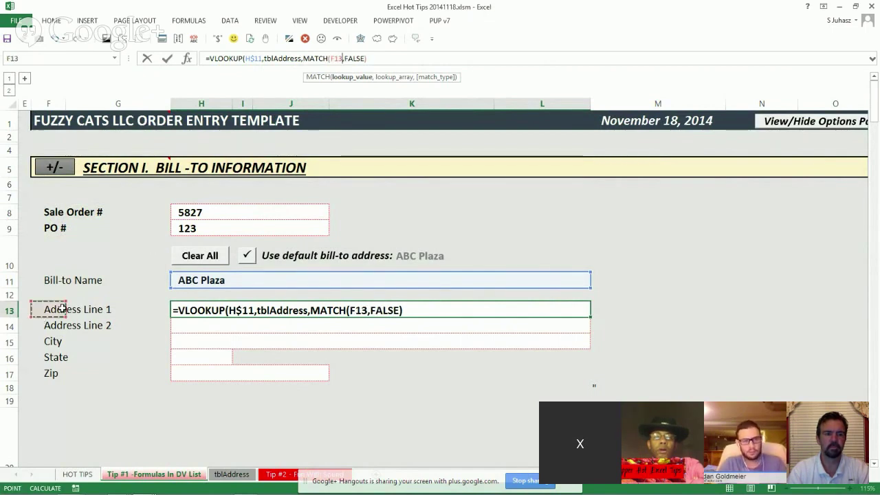
text(,)
click(231, 474)
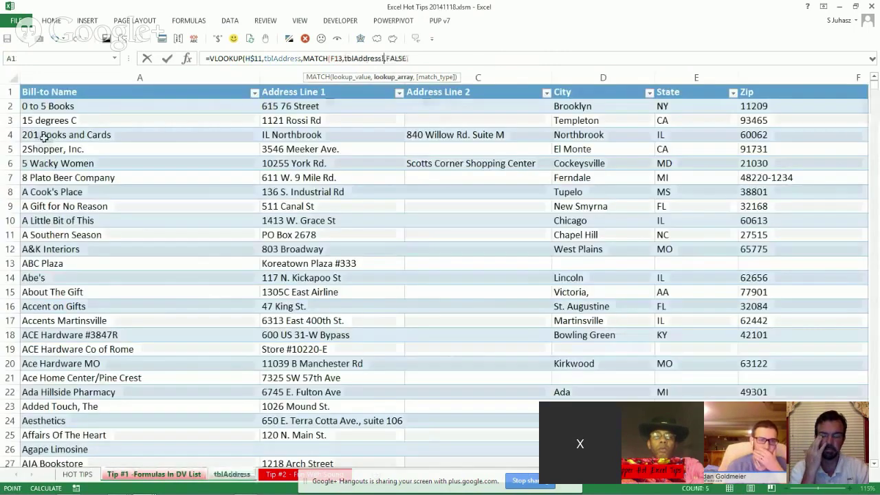
click(21, 91)
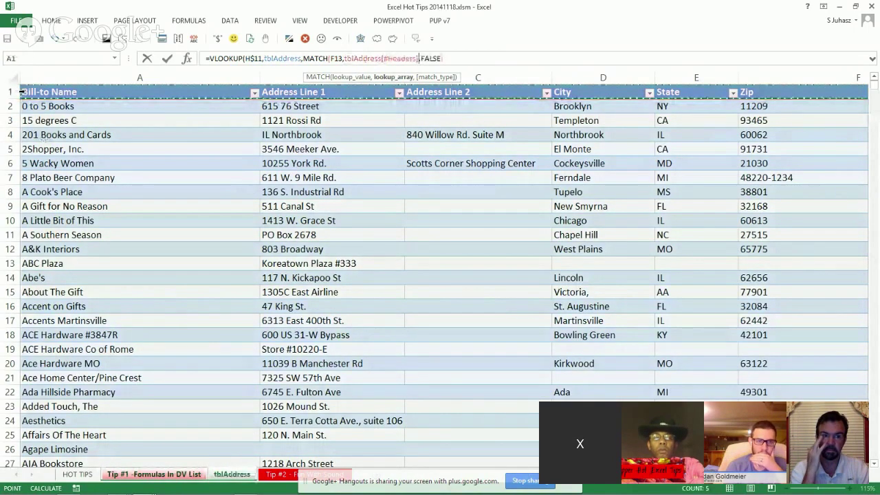
text(,0))
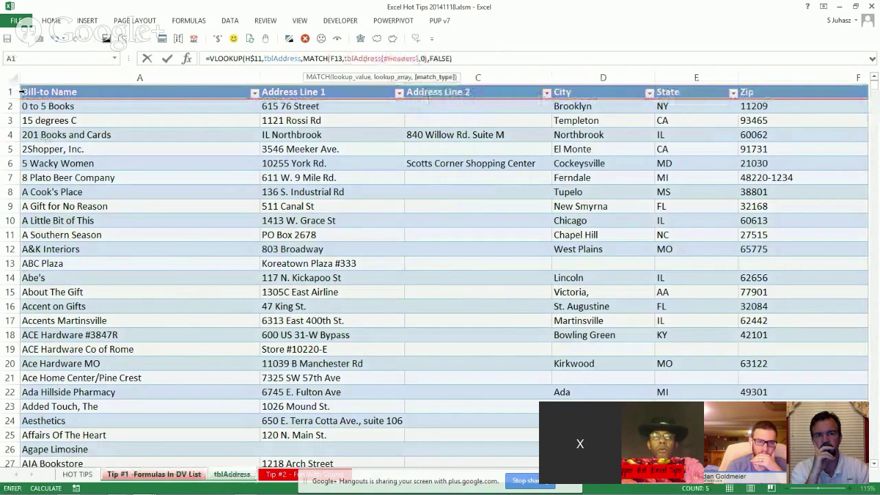
key(Return)
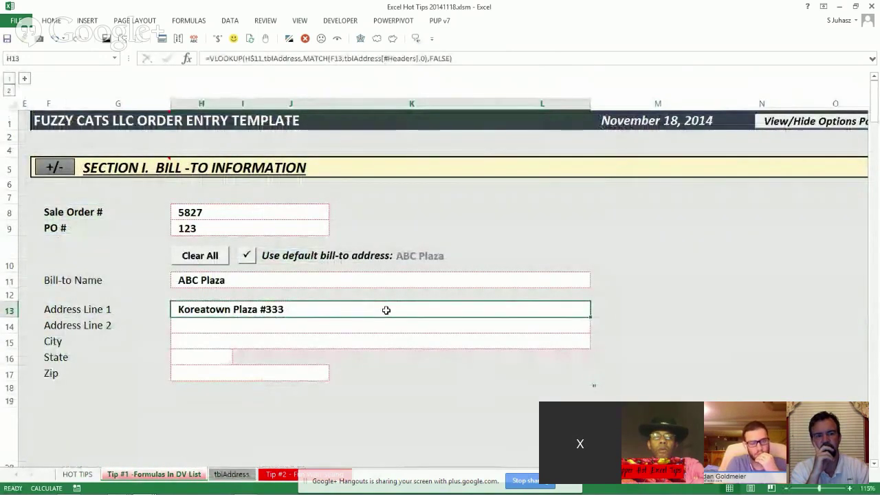
Copy the Address Line 1 formula and try to paste it into the Address Line 2 through Zip cells at once
key(ctrl+c)
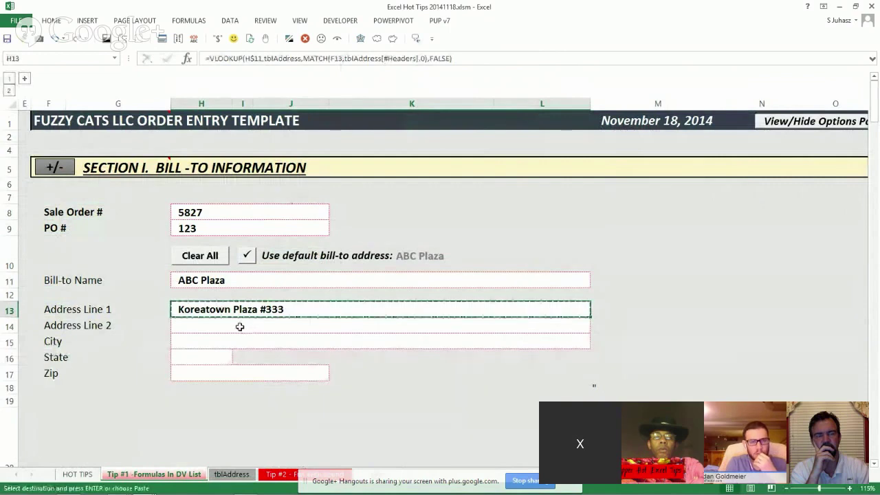
drag(239, 326, 216, 373)
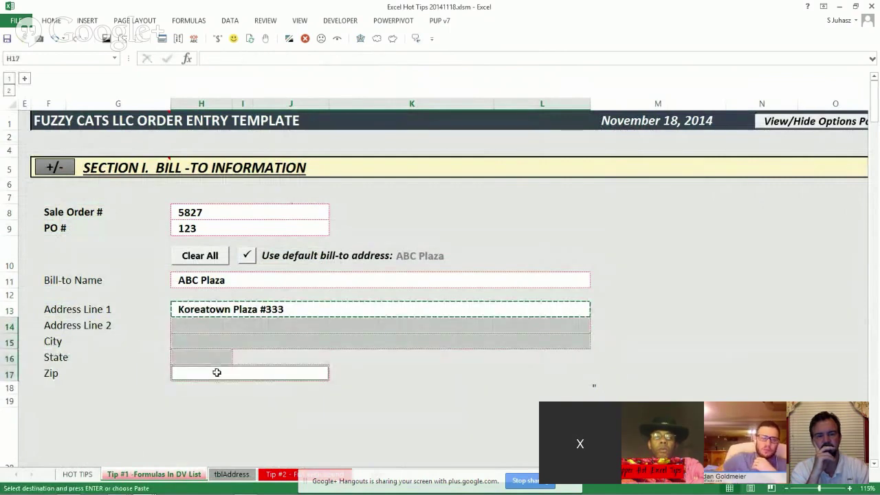
key(ctrl+alt+v)
key(Return)
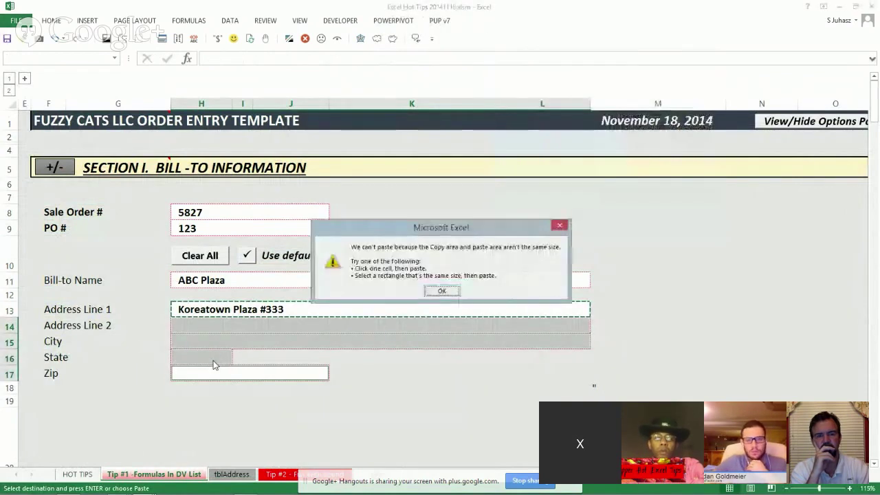
click(442, 290)
Use Paste Special to put the copied Address Line 1 formula into the Address Line 2 cell
click(431, 325)
key(alt+e)
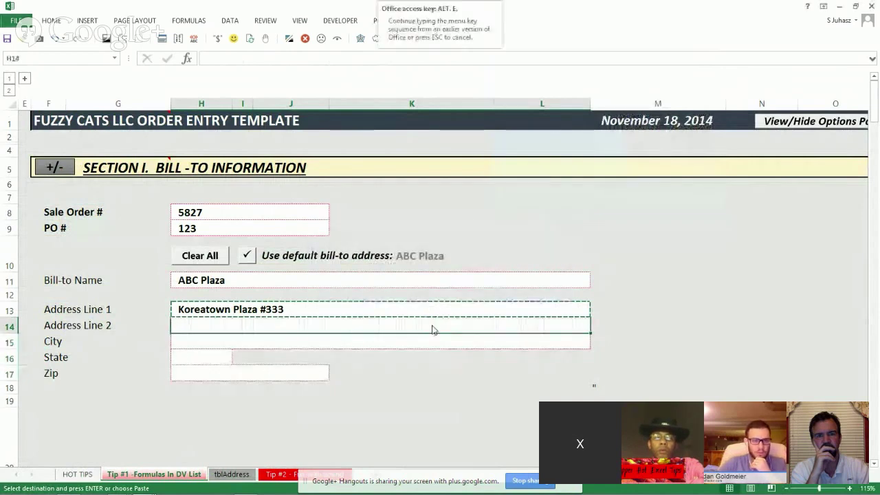
key(s)
key(Return)
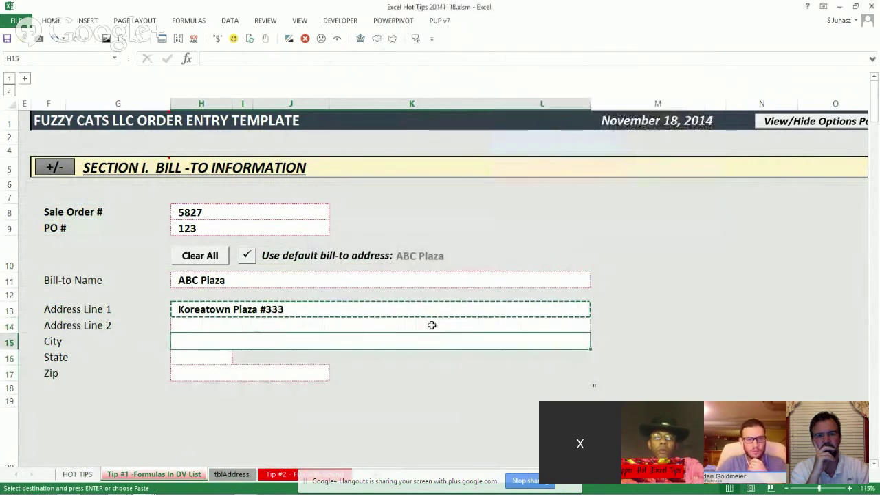
Change the bill-to name to Accent on Gifts to test the address lookup
click(455, 278)
click(594, 282)
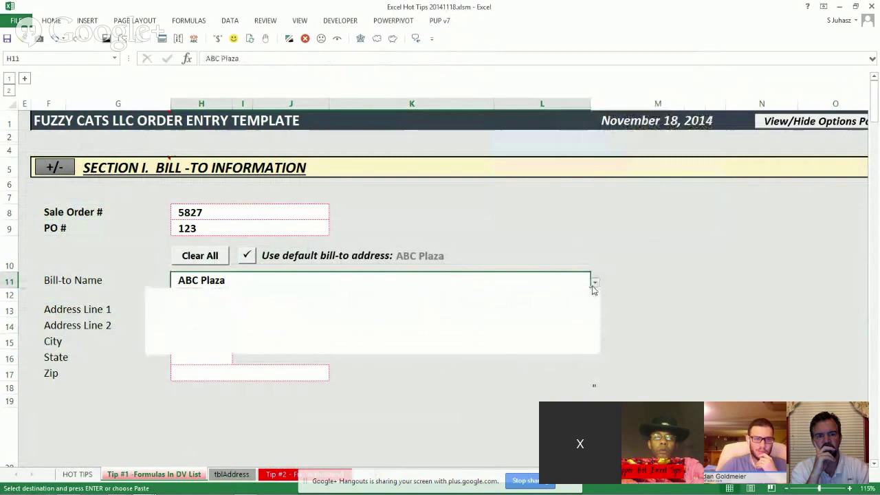
click(479, 319)
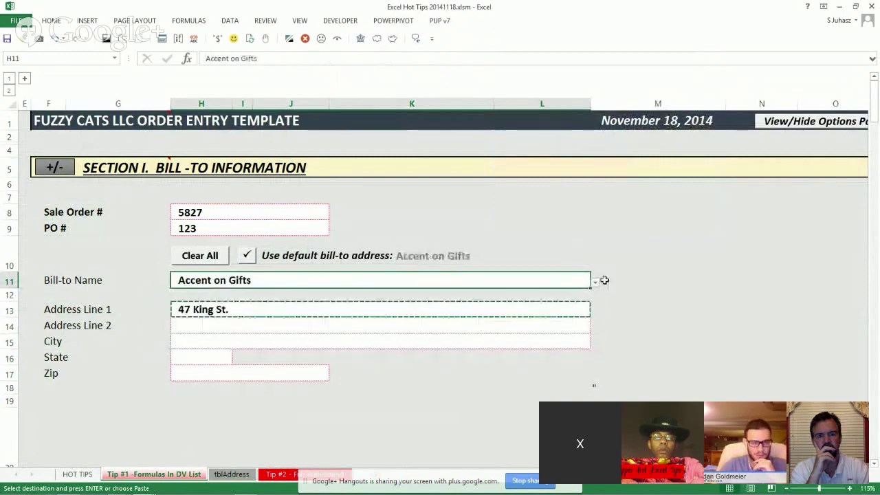
click(540, 326)
Paste only the copied Address Line 1 formula into the City, State and Zip cells
click(231, 344)
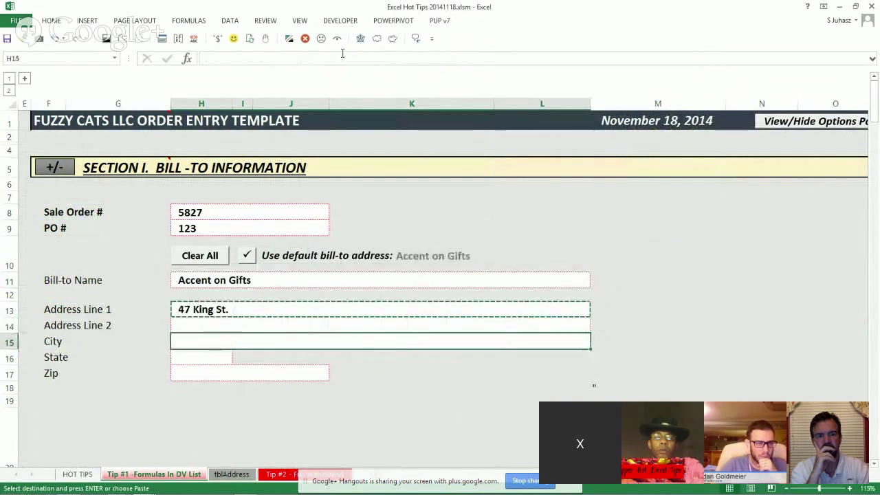
key(ctrl+v)
click(215, 354)
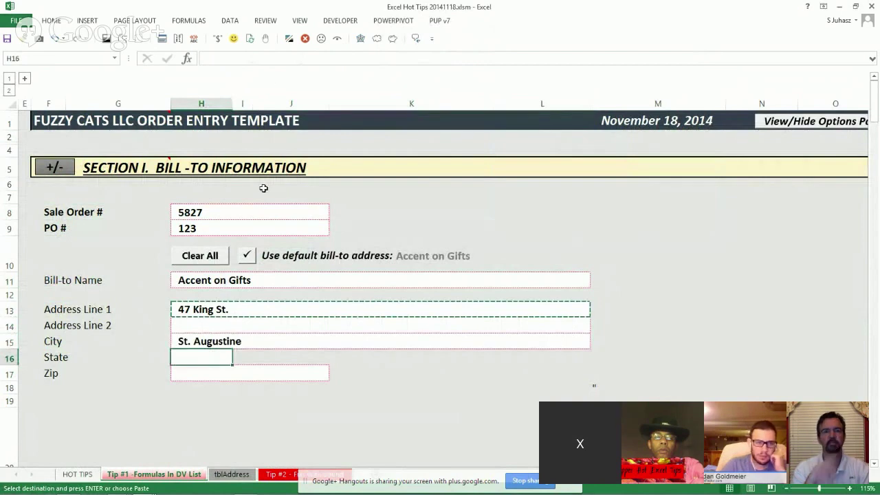
key(ctrl+alt+v)
key(Return)
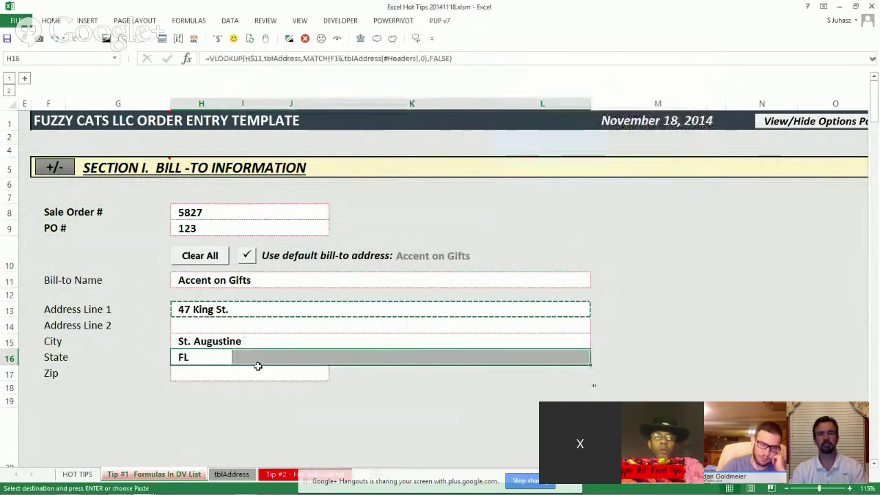
click(257, 372)
key(ctrl+alt+v)
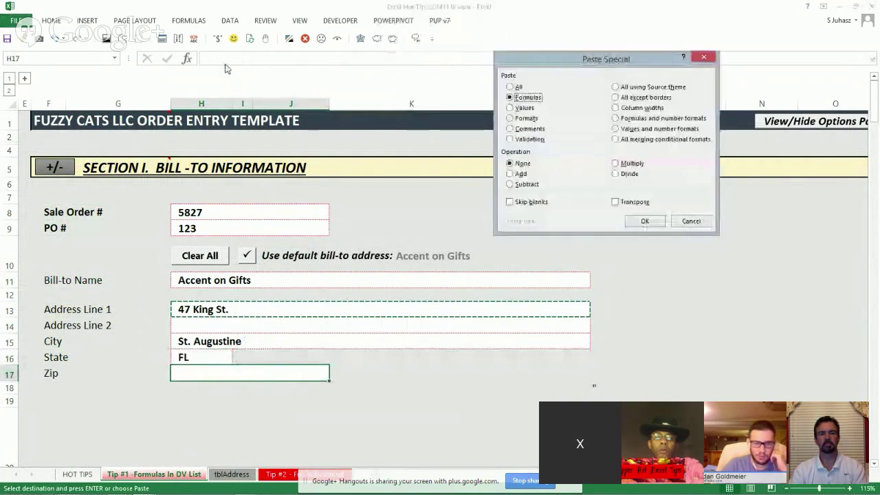
key(Return)
Check the lookup formula in each address cell from Address Line 1 to Zip and end the copy mode
click(210, 344)
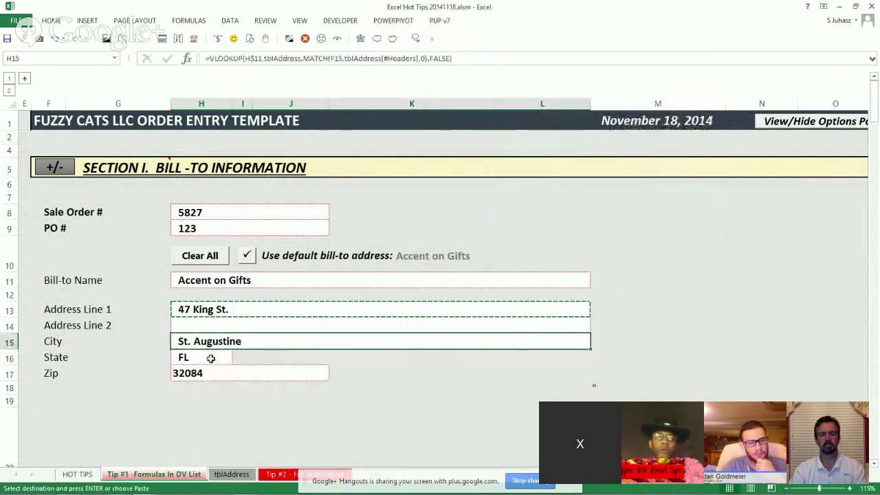
click(226, 371)
click(226, 307)
click(230, 327)
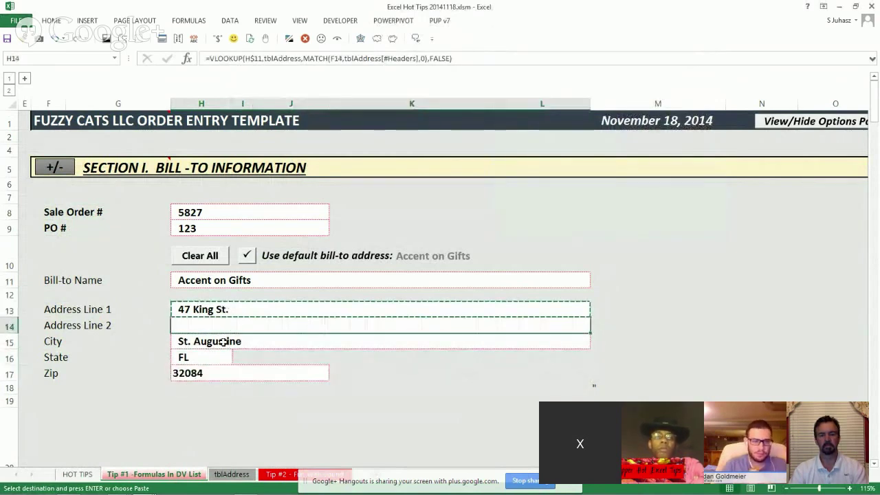
click(216, 342)
click(212, 358)
click(223, 377)
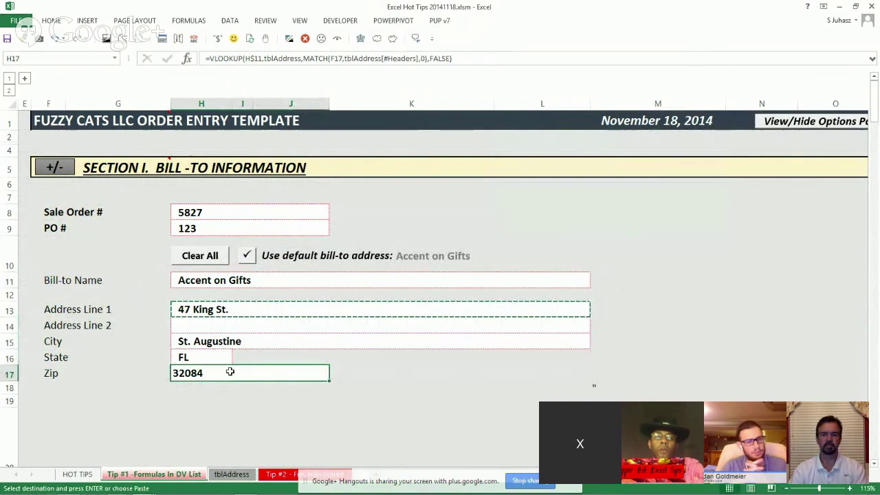
key(Escape)
Copy the full VLOOKUP formula text from the Address Line 1 cell and leave the cell unchanged
click(237, 310)
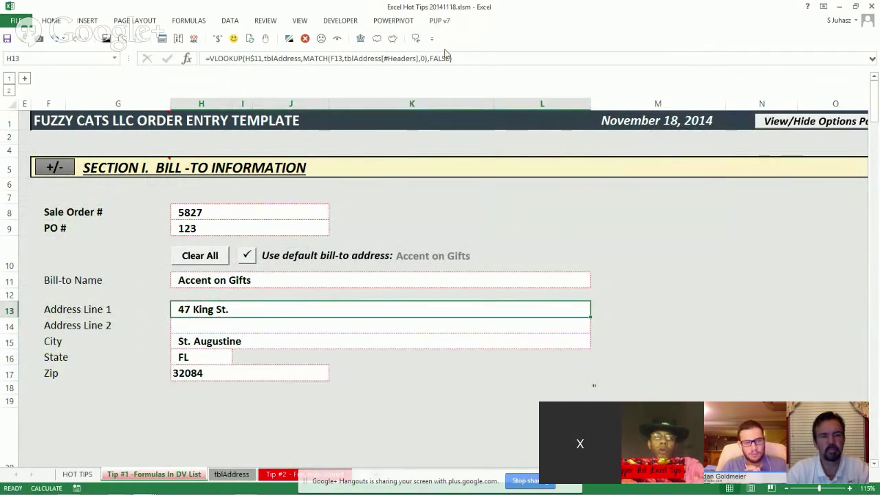
drag(466, 60, 206, 59)
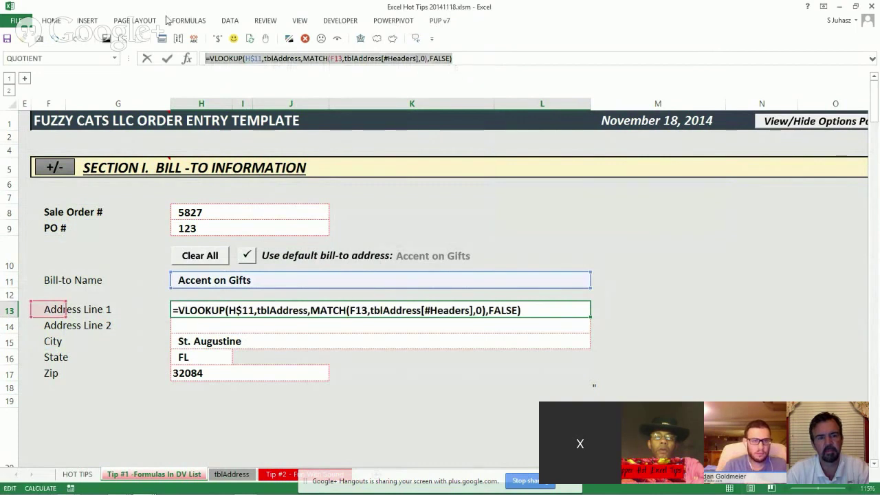
key(Escape)
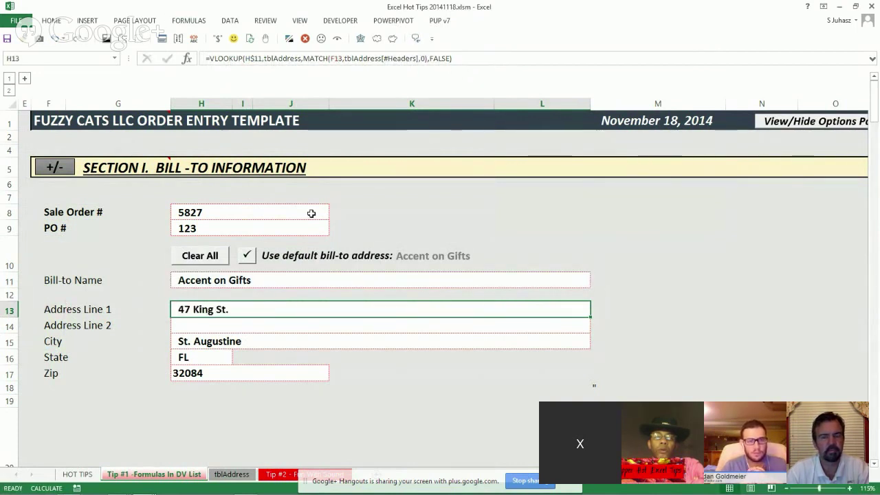
click(418, 60)
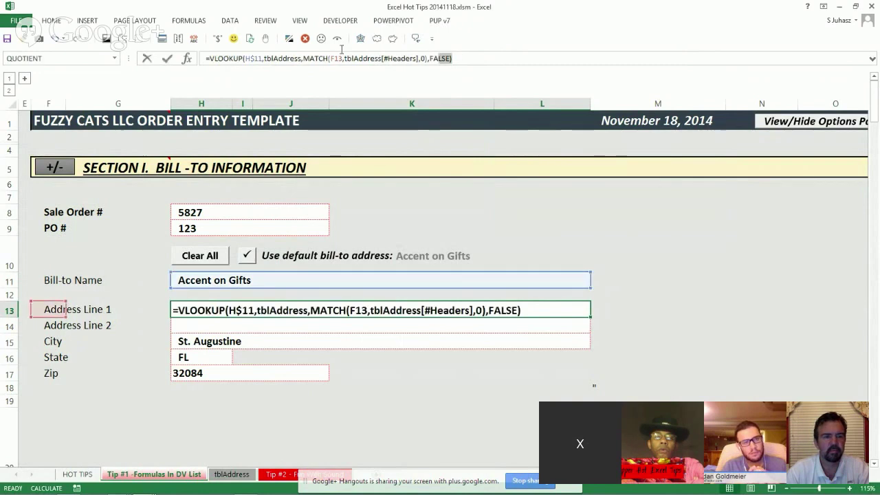
right_click(221, 61)
key(Escape)
key(Escape)
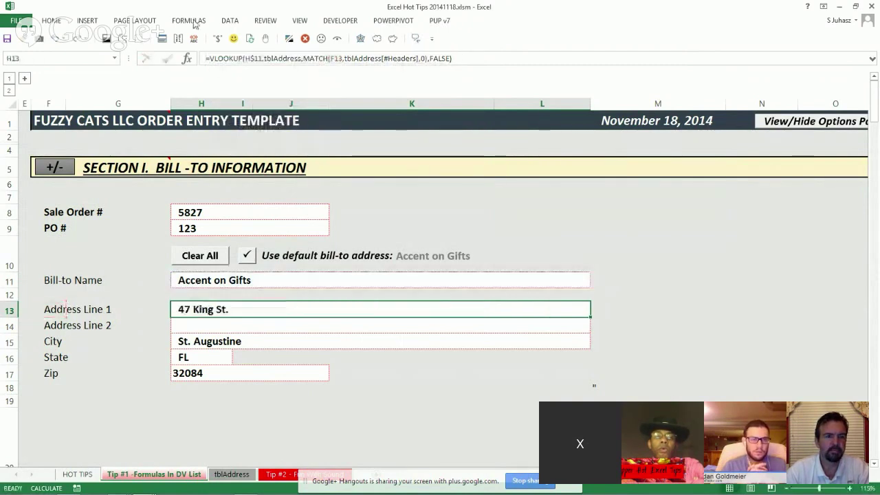
Set the defined name LookItUp to refer to =VLOOKUP(H$11,tblAddress,MATCH(F13,tblAddress[#Headers],0),FALSE) and save the change
click(193, 21)
click(271, 54)
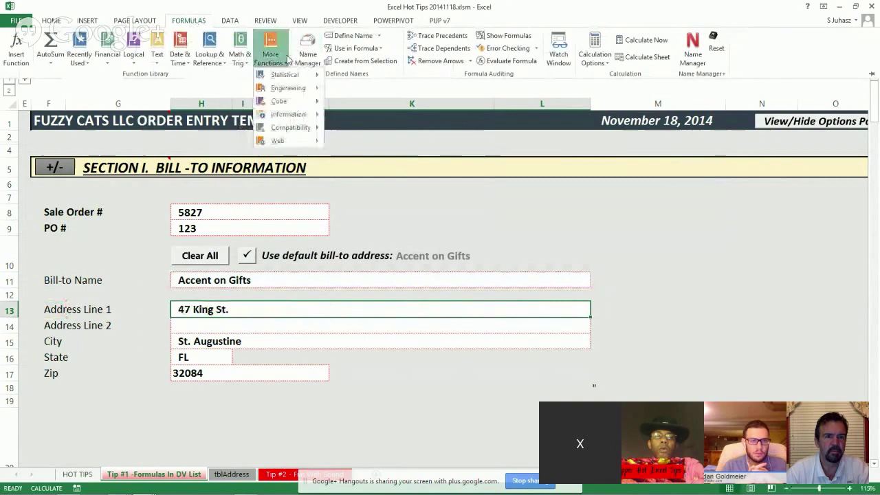
click(308, 54)
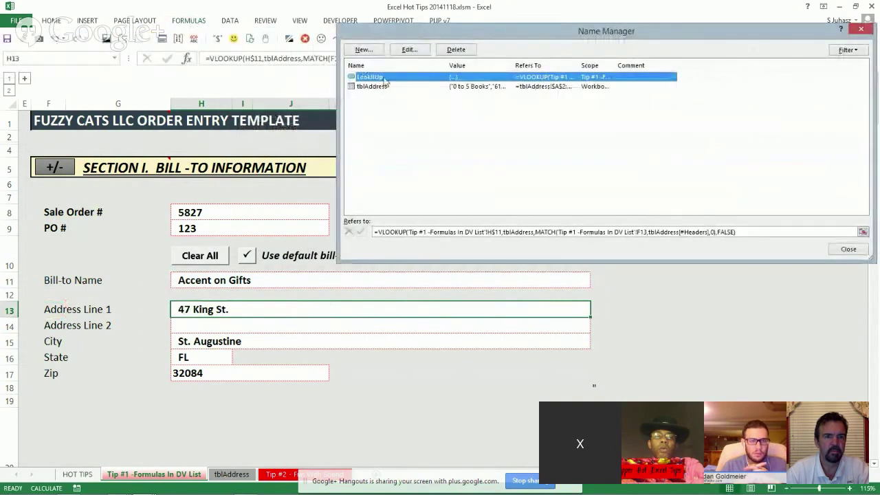
click(742, 231)
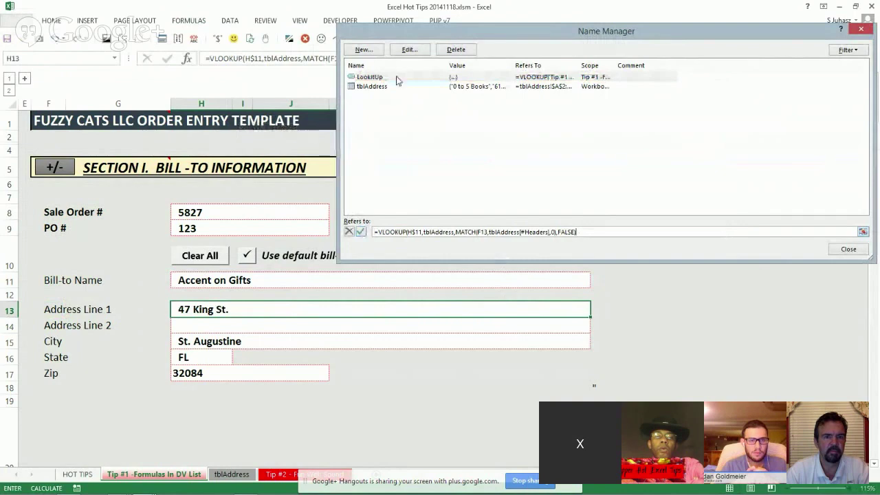
click(847, 249)
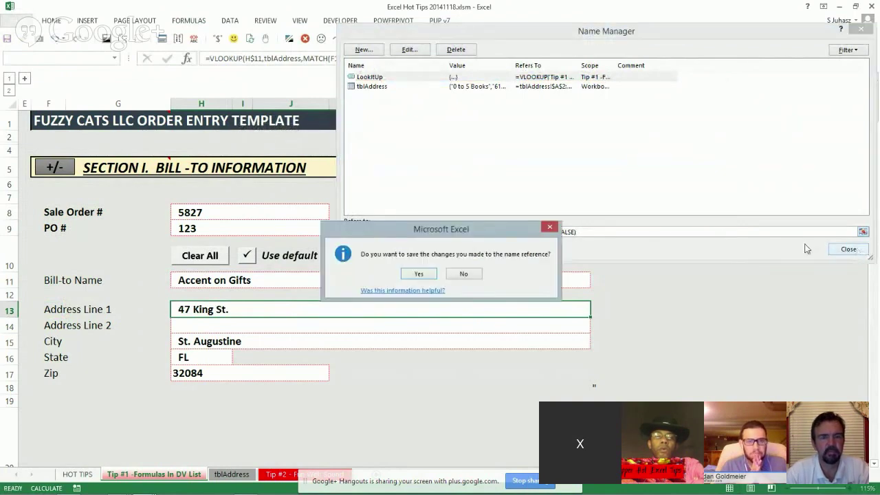
click(431, 273)
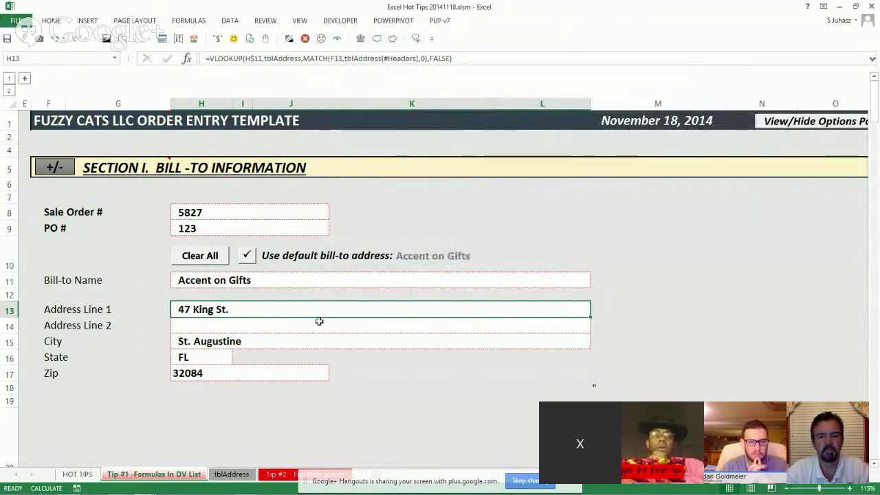
Start data validation for the Address Line 1 cell and allow List entries
click(229, 20)
click(451, 55)
click(477, 74)
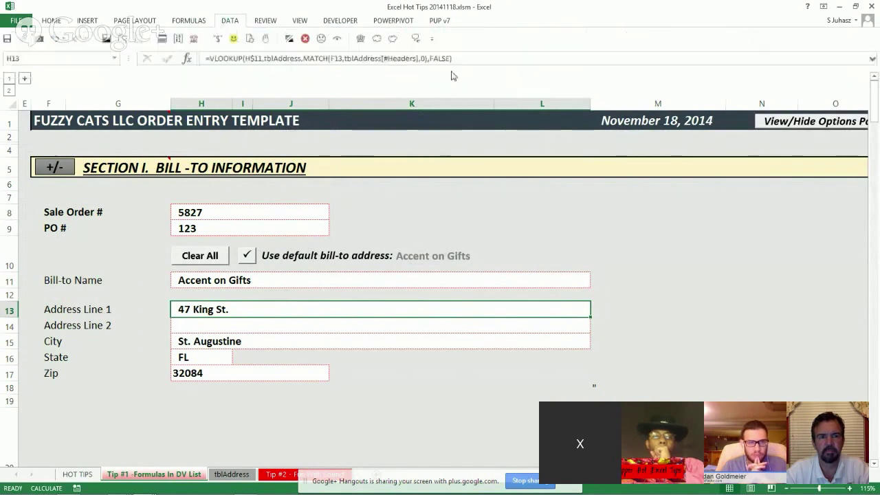
click(553, 118)
click(554, 150)
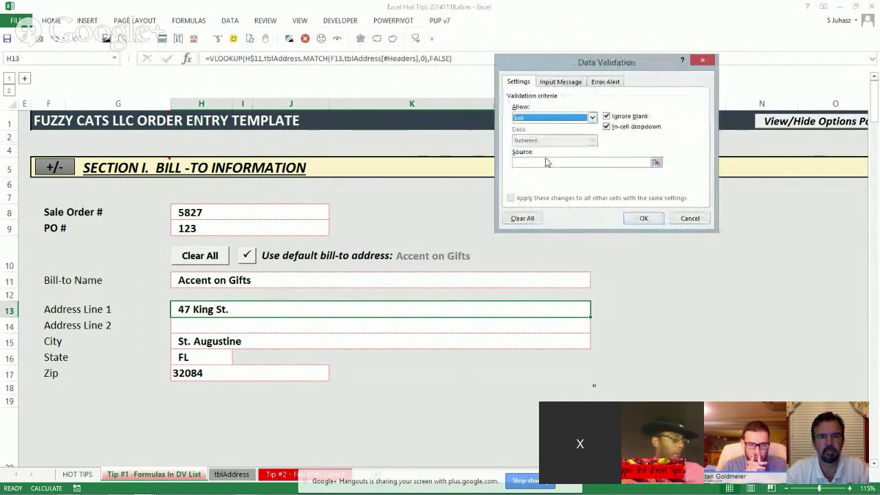
Set the validation list source to +LookItUp without a leading equals sign and apply it
click(545, 162)
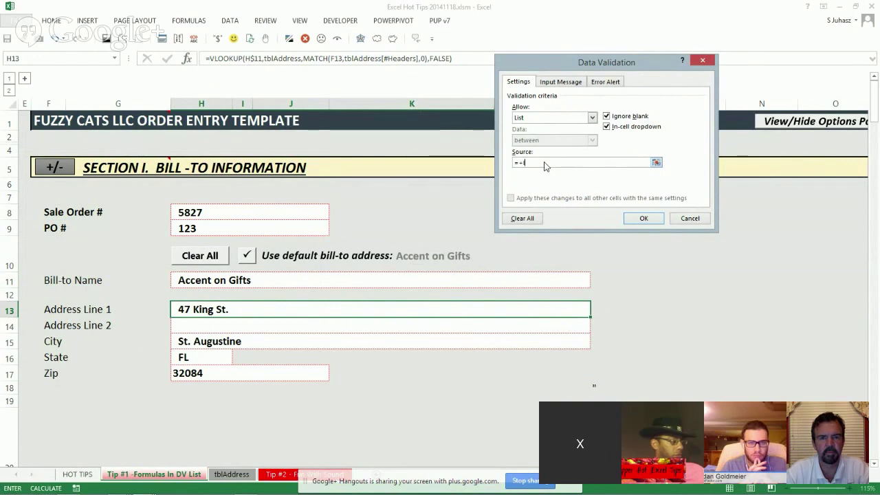
text(L)
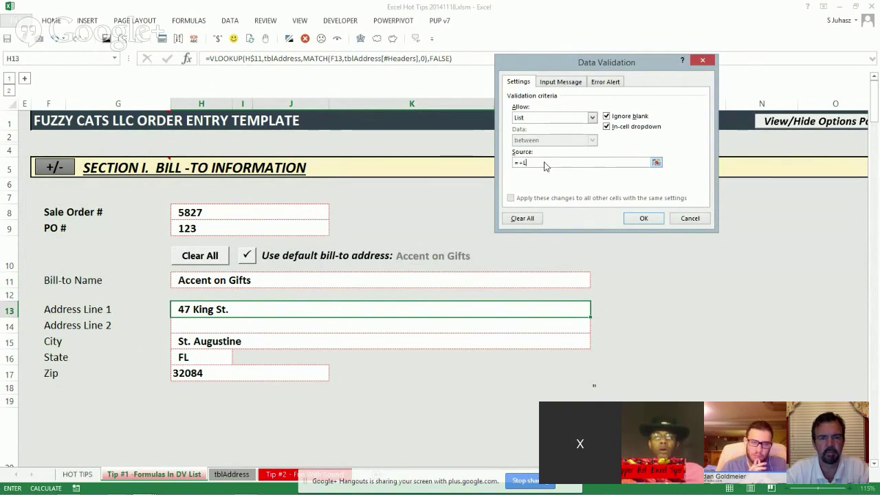
text(ooki)
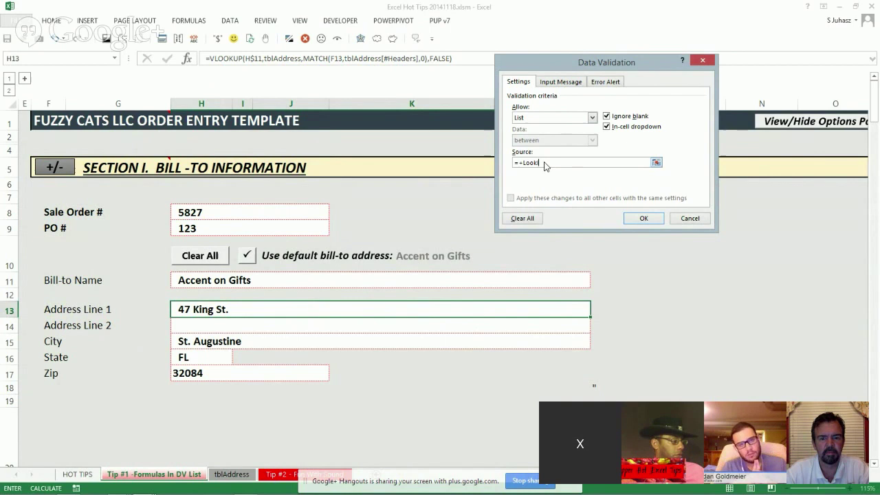
text(tUp)
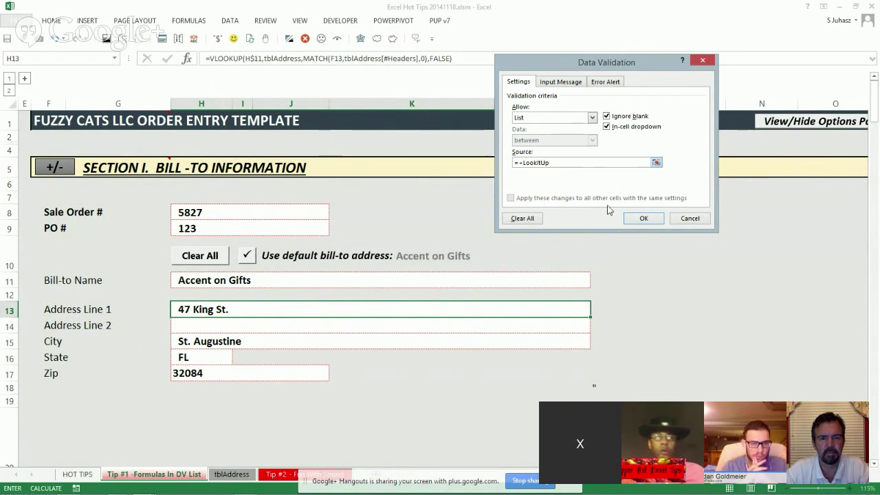
click(639, 218)
key(Return)
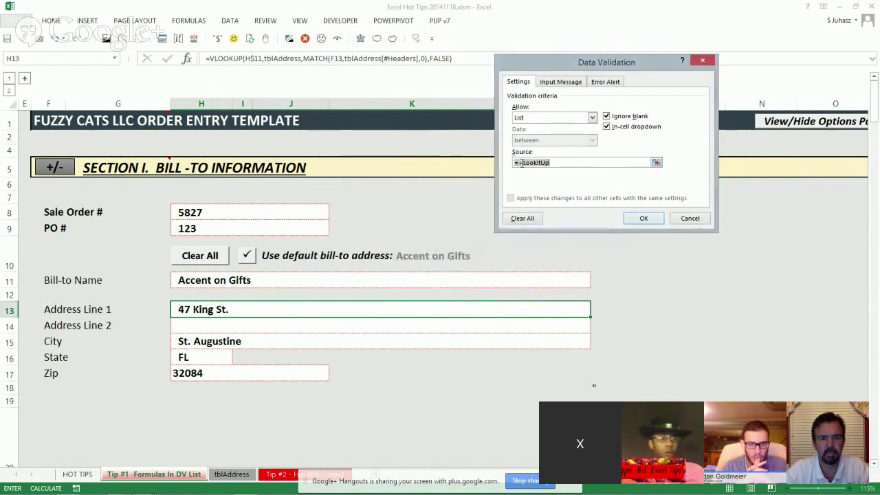
click(521, 162)
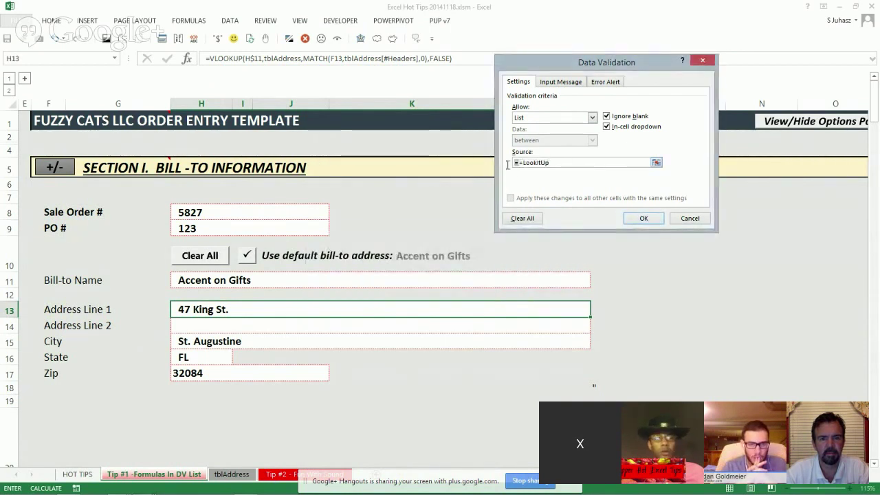
click(643, 218)
Fill the Address Line 1 cell by choosing +LookItUp from its dropdown list
click(595, 311)
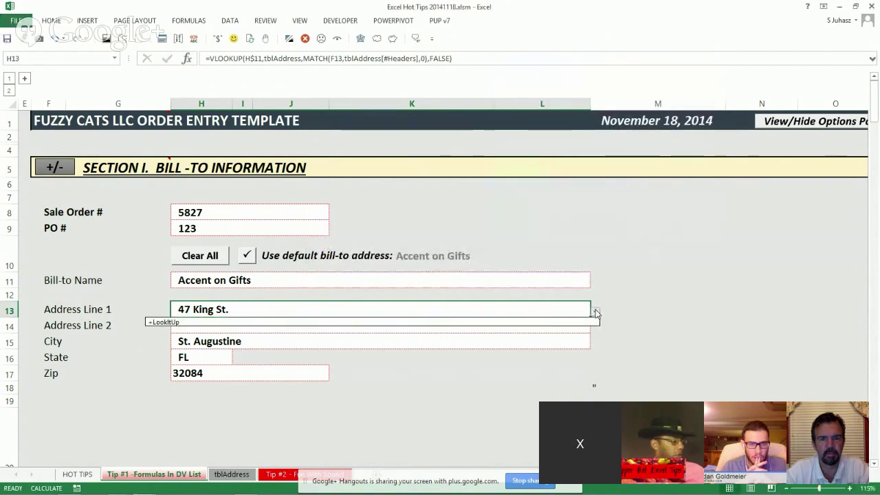
click(560, 321)
click(570, 328)
click(579, 309)
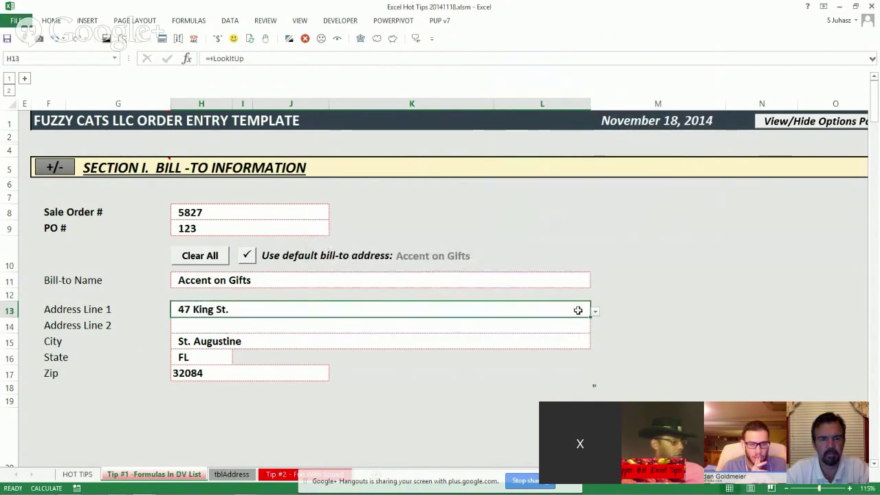
Copy the Address Line 1 cell and paste only its validation into the Address Line 2 cell
key(ctrl+c)
click(230, 328)
key(alt+e)
key(s)
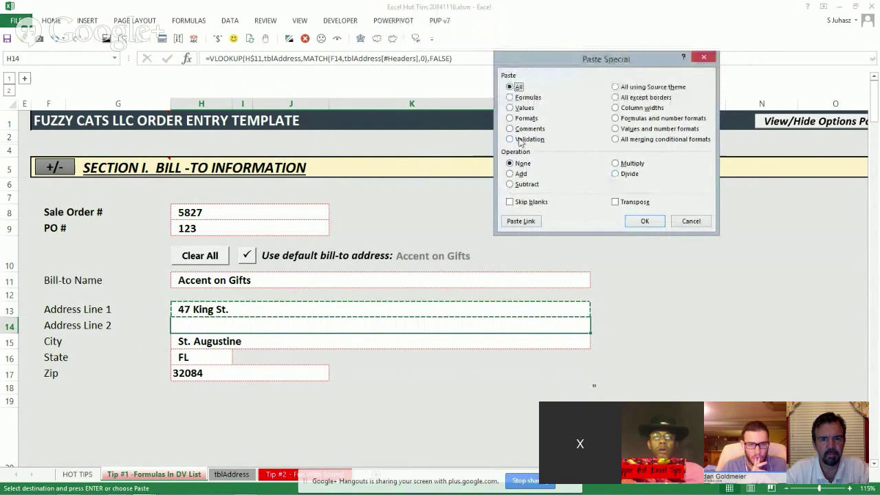
click(527, 139)
click(644, 219)
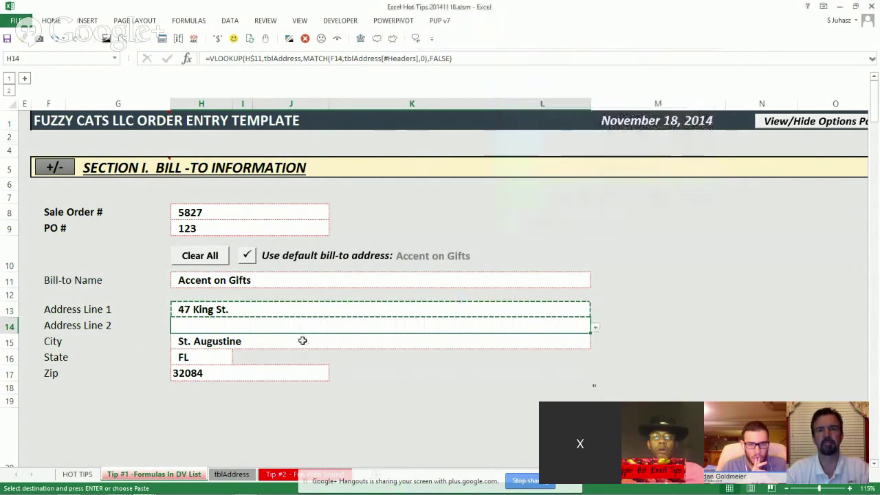
Paste the validation into the City, State and Zip cells, and choose +LookItUp from the Zip dropdown
click(301, 340)
click(205, 359)
click(212, 372)
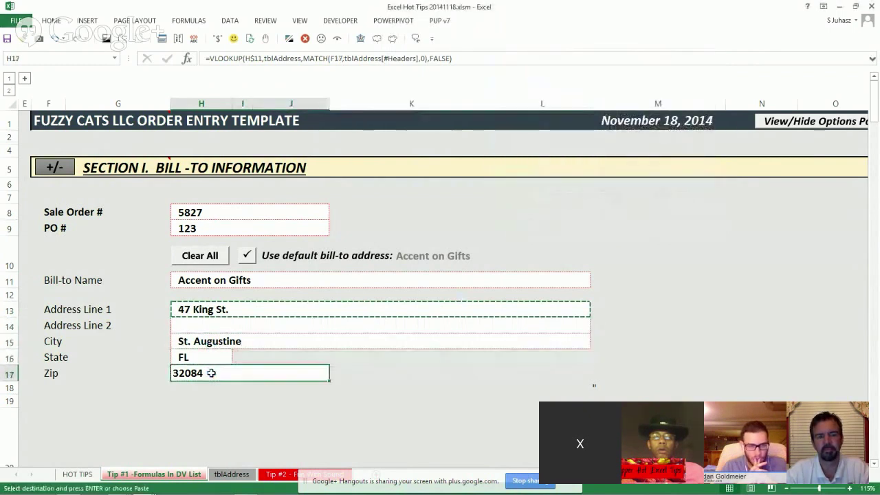
click(333, 375)
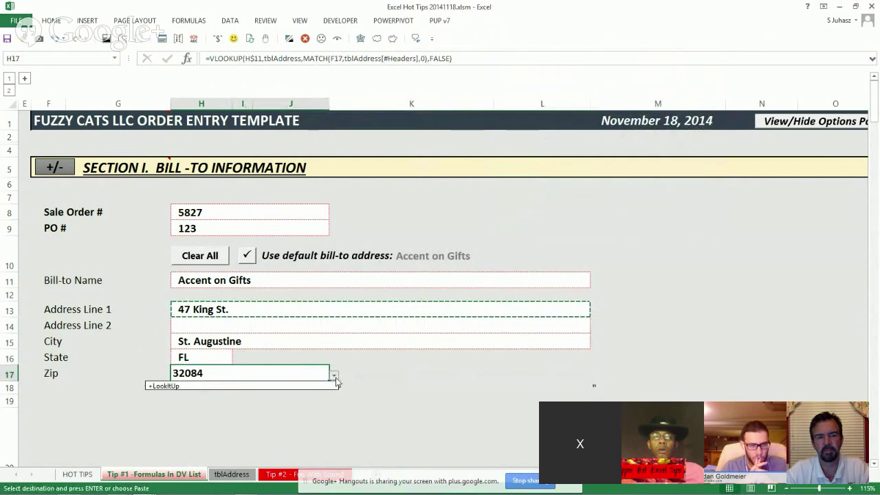
click(302, 385)
Try to overwrite the Address Line 1 cell with a custom street address
click(577, 306)
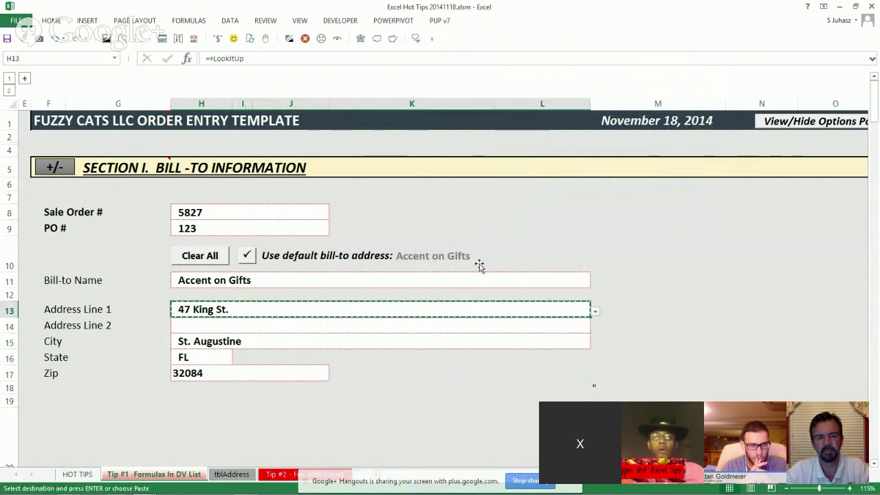
text(123)
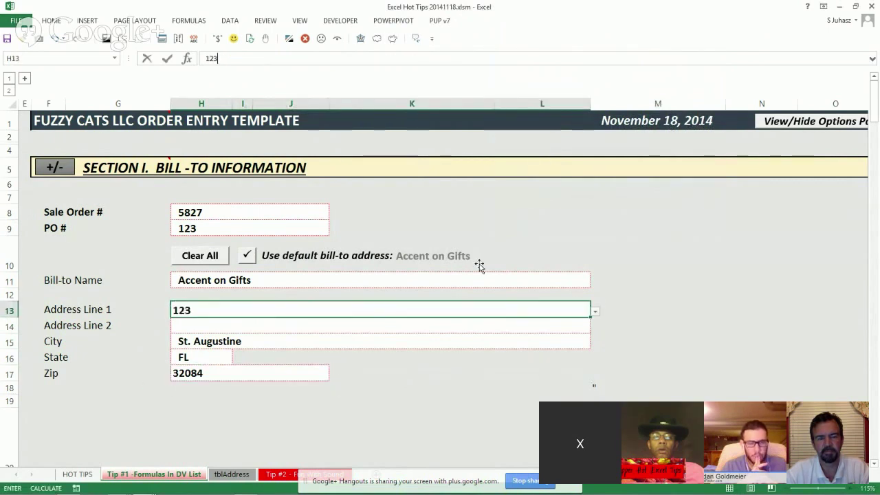
text( Oz Du)
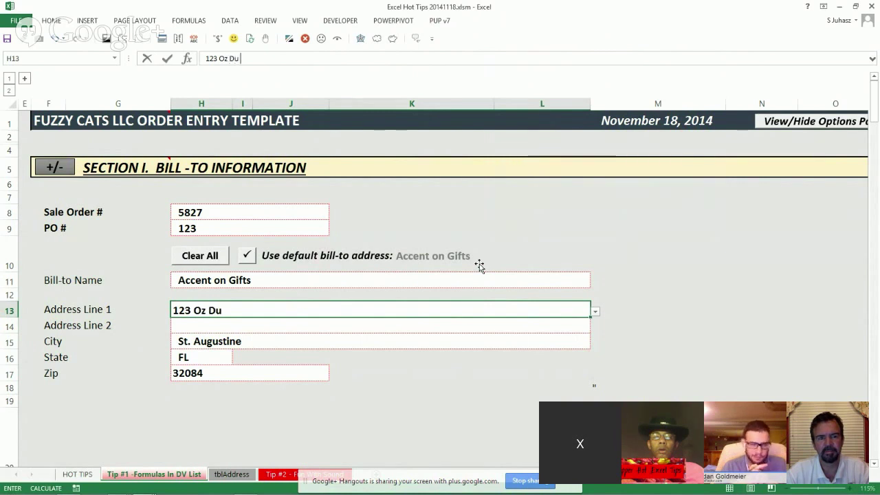
text( Sol;e)
key(BackSpace)
text(eil Ave)
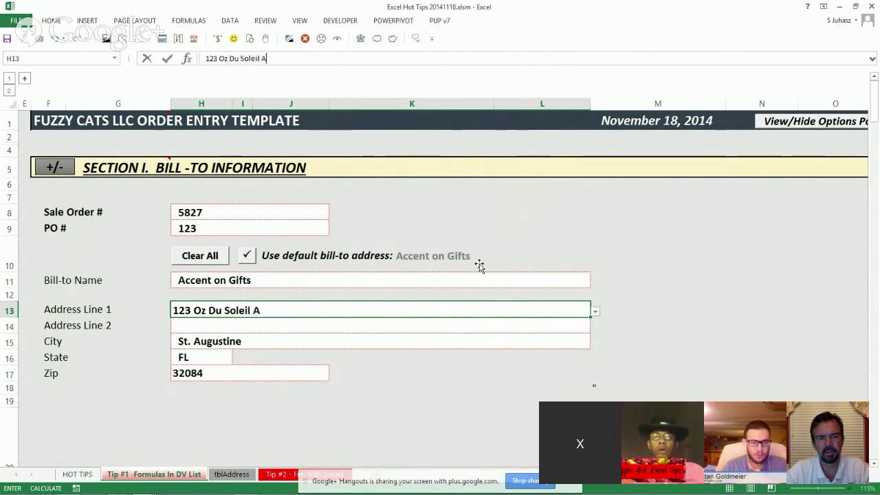
key(Return)
click(441, 277)
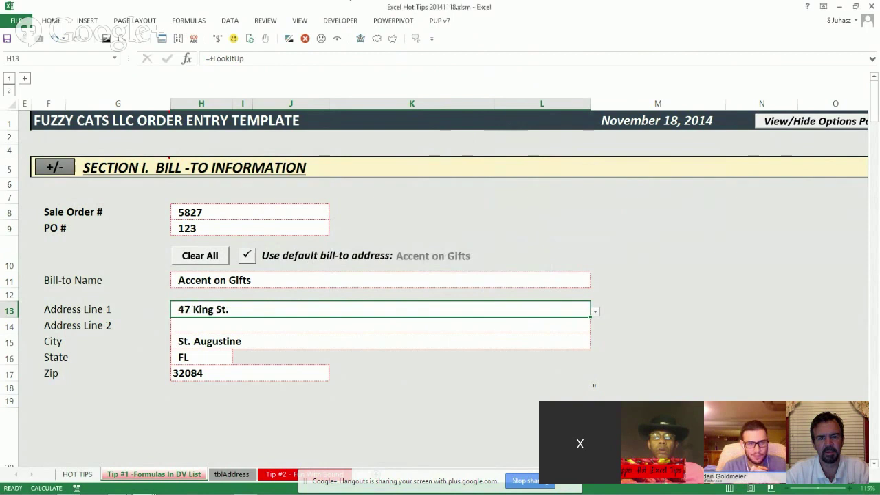
Turn off the error alert for invalid data in the Address Line 1 cell's data validation
click(240, 22)
click(454, 63)
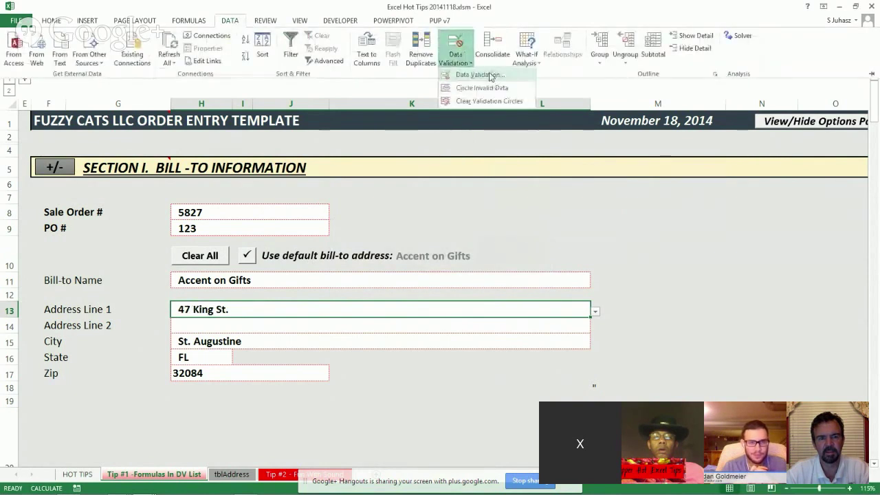
click(474, 73)
click(606, 81)
key(alt+s)
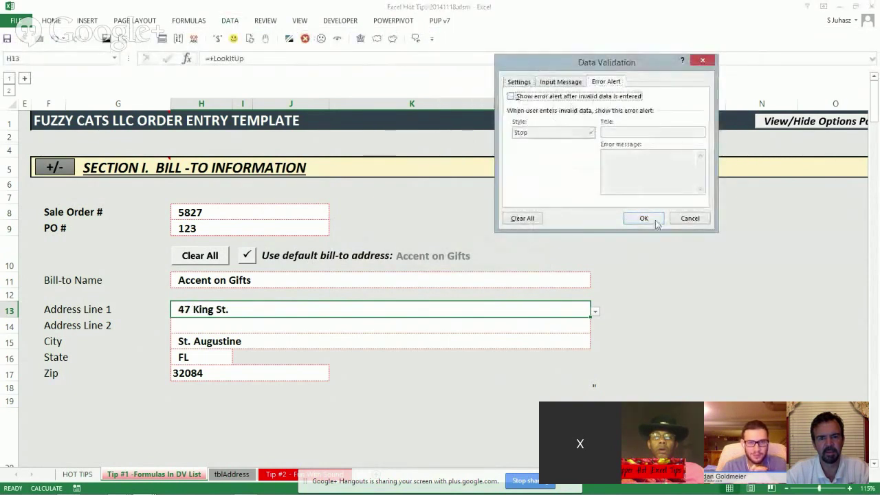
click(655, 222)
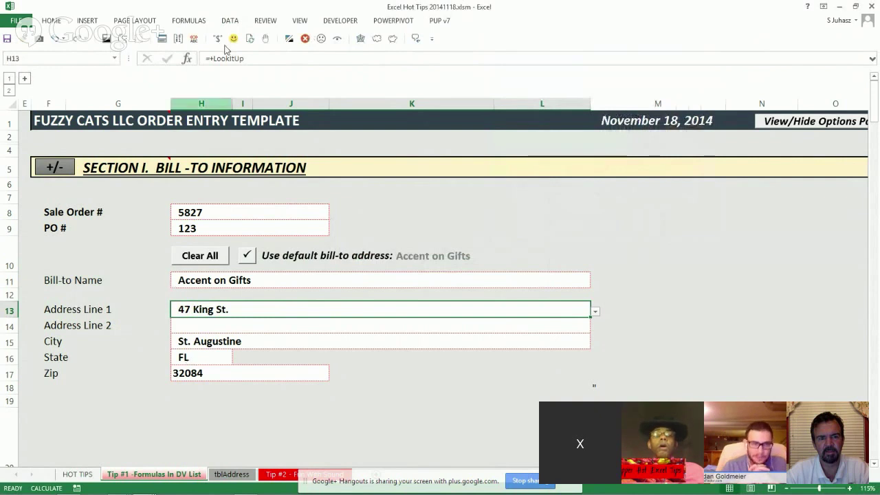
Overwrite the Address Line 1 cell with a custom street address and reselect the cell to check its dropdown list
text(Oz)
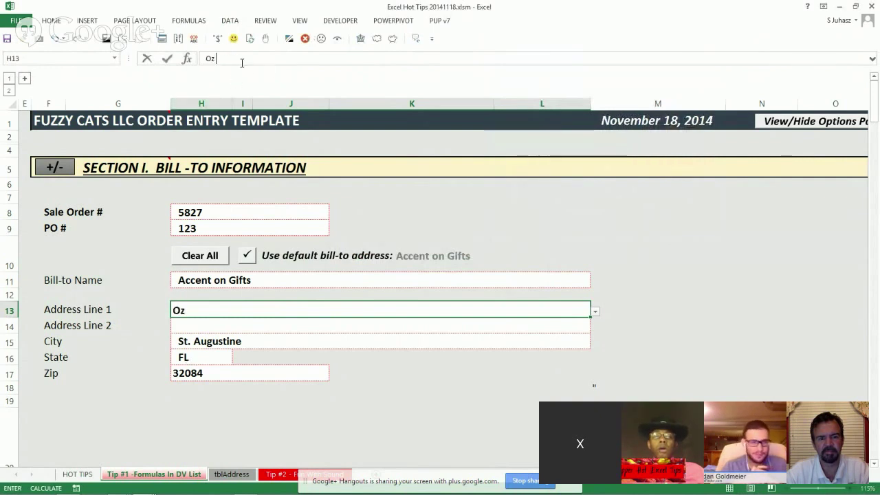
text( Du Soleil)
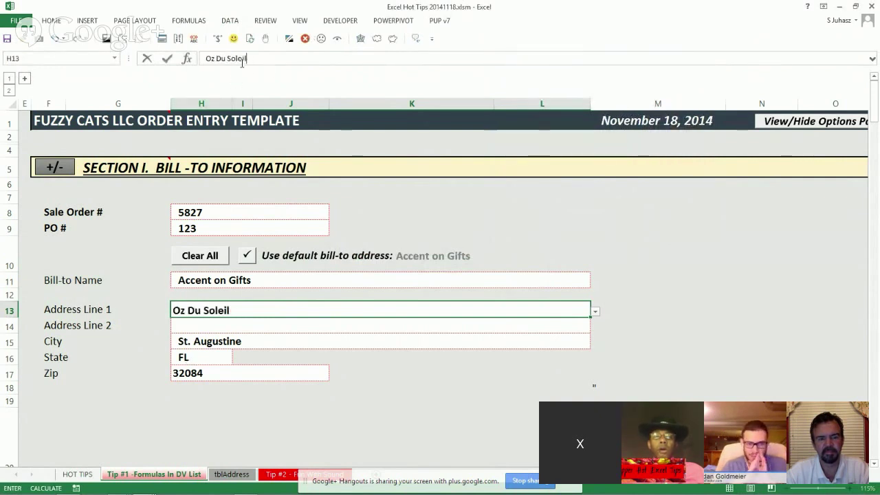
text( Ave)
key(Return)
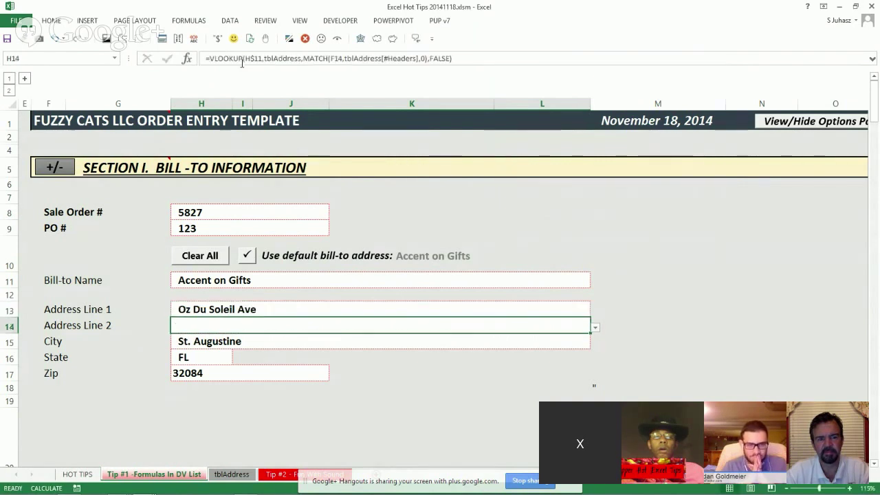
click(408, 310)
click(595, 311)
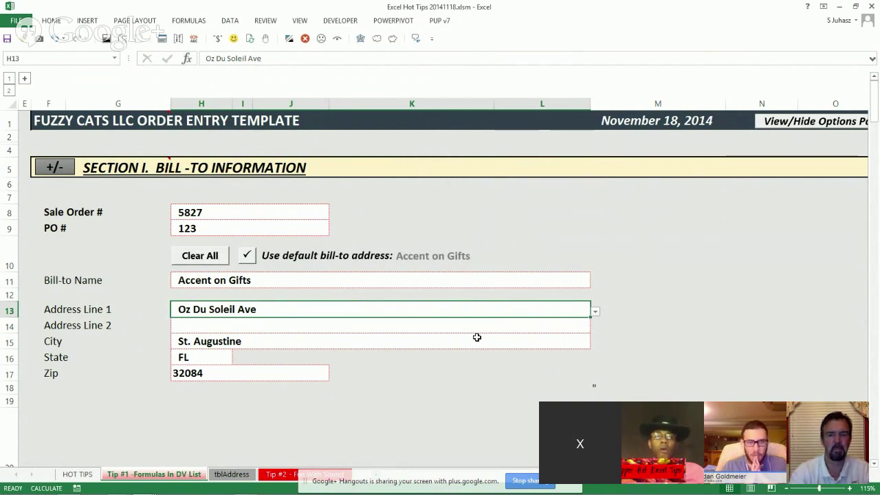
Examine the list source in the Address Line 1 cell's data validation settings without changing them
click(229, 20)
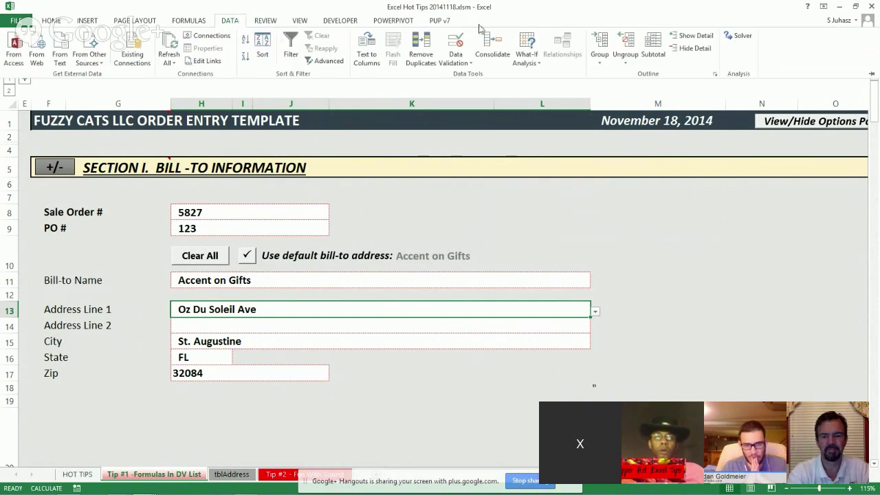
click(474, 59)
click(700, 213)
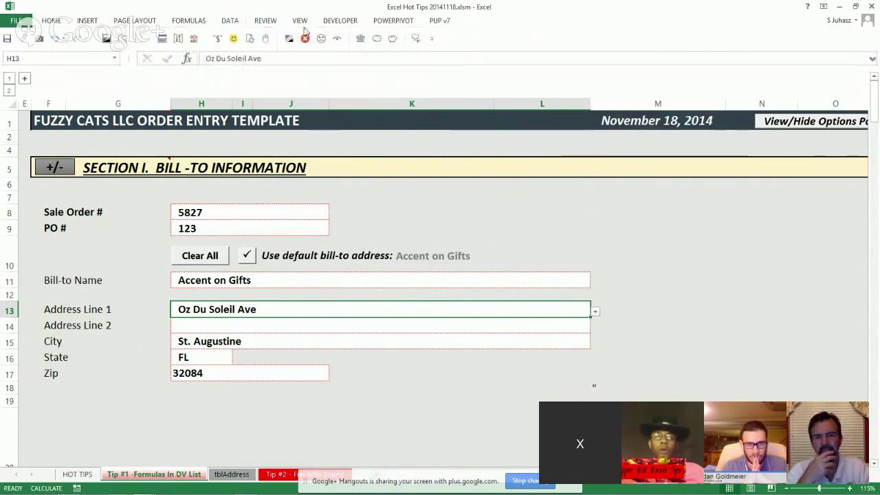
click(229, 20)
click(455, 58)
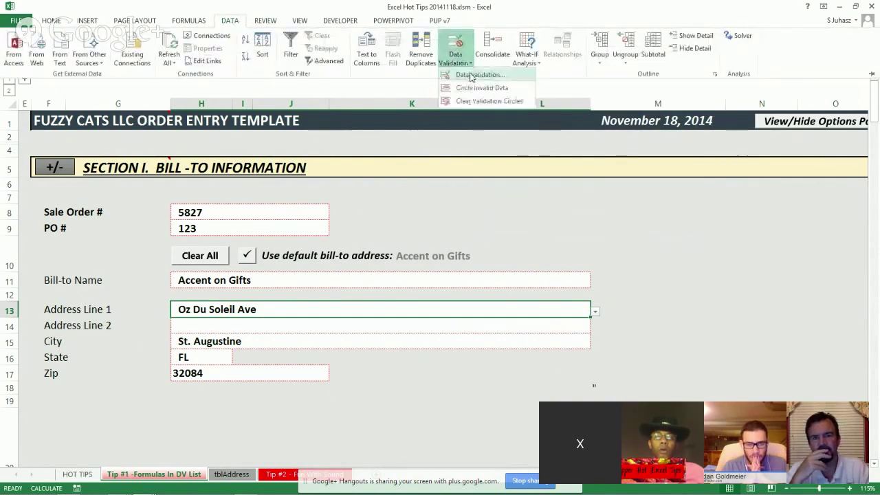
click(481, 73)
click(519, 82)
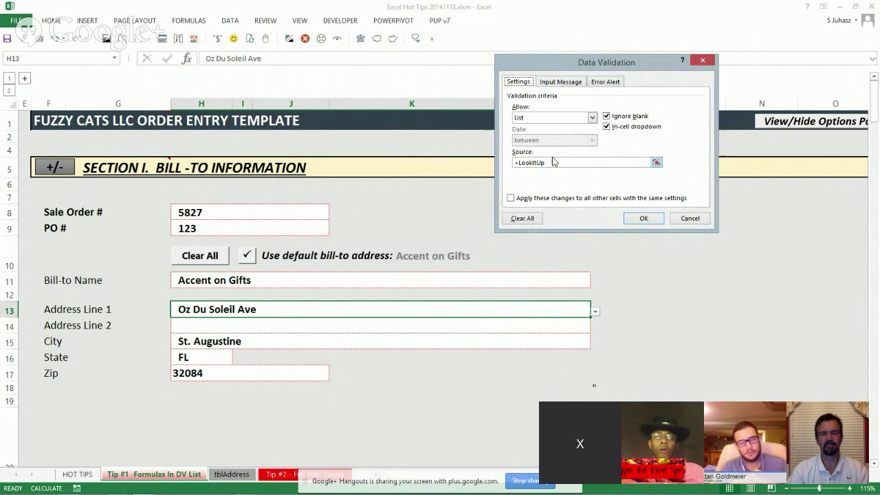
drag(559, 69, 475, 115)
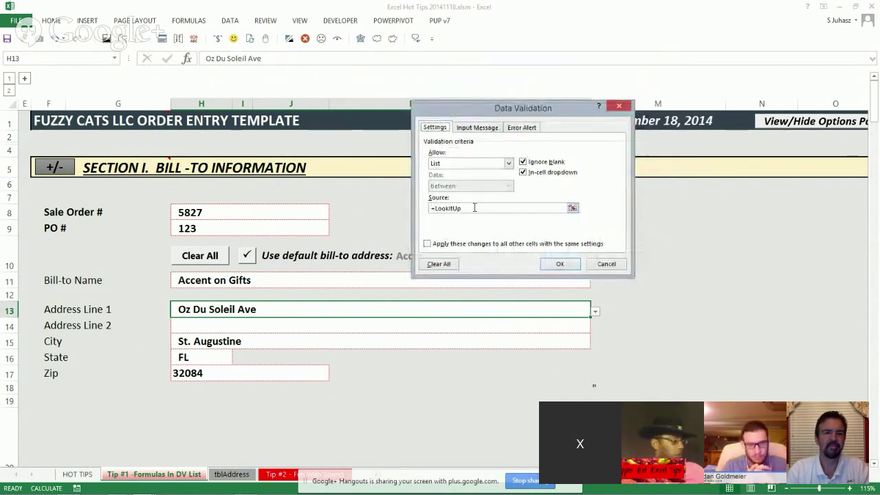
click(475, 208)
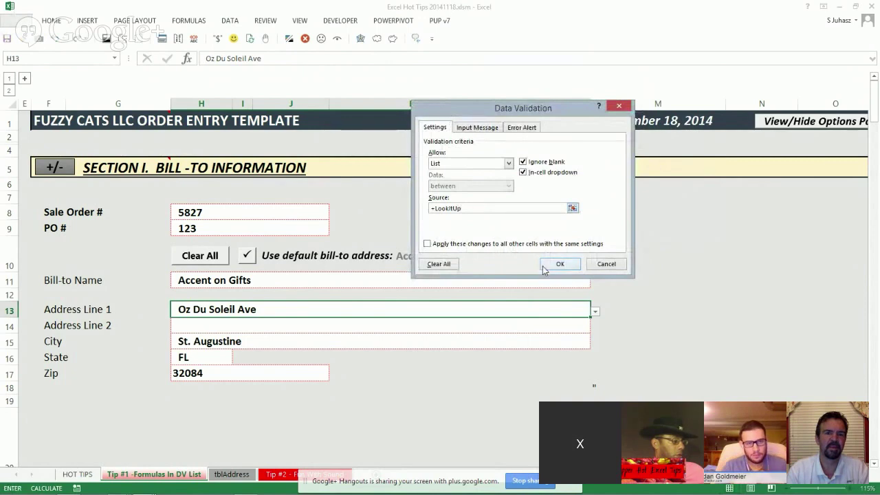
click(603, 263)
Switch to the IT Service Provider Dashboard.xlsm workbook and show its Dashboard sheet
click(299, 21)
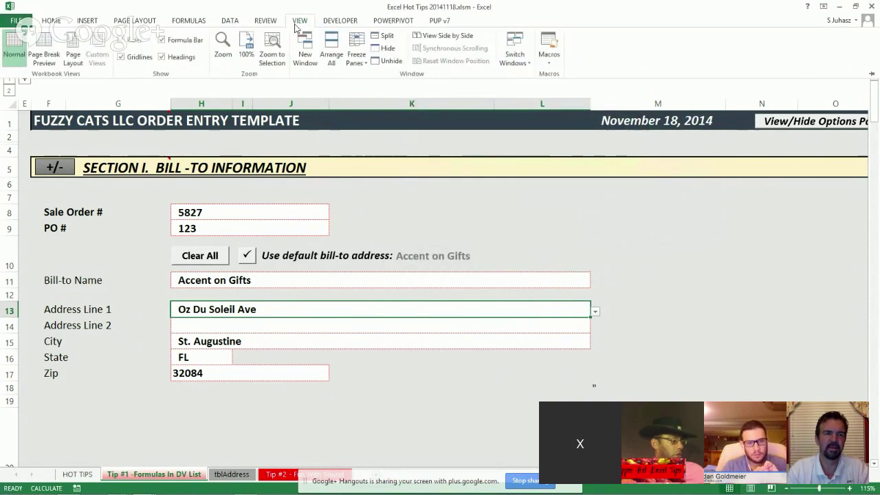
click(513, 49)
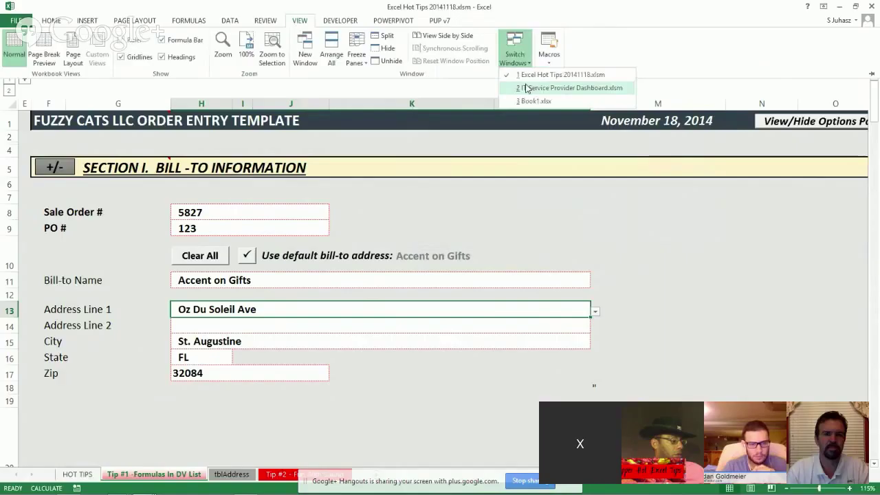
click(527, 88)
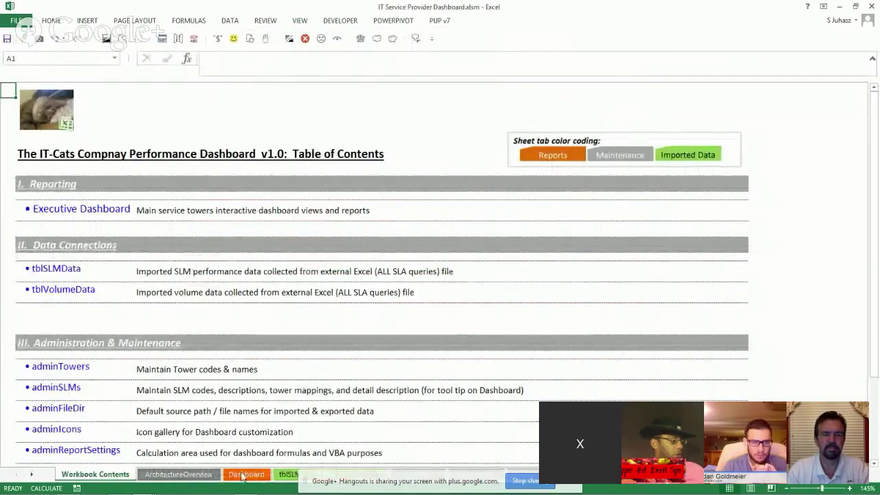
click(261, 475)
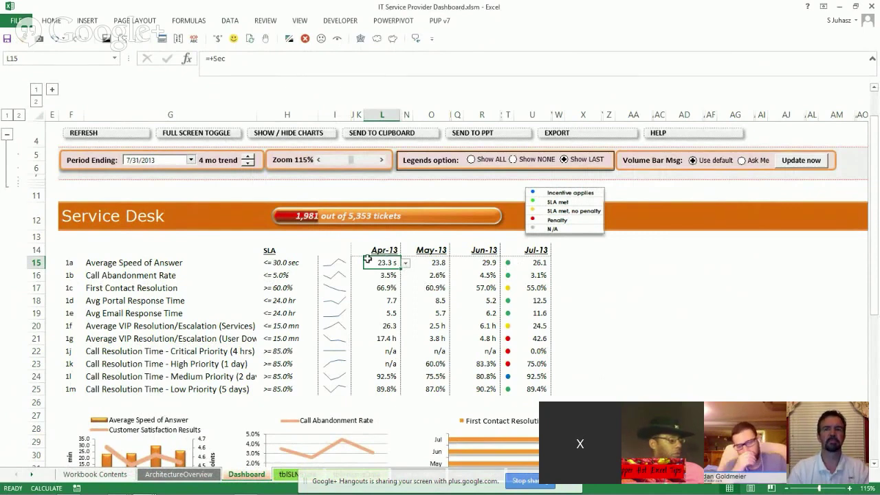
Cycle the Apr-13 Average Speed of Answer cell through the +Days, +Hours and +Min list options, ending on +Sec
click(404, 264)
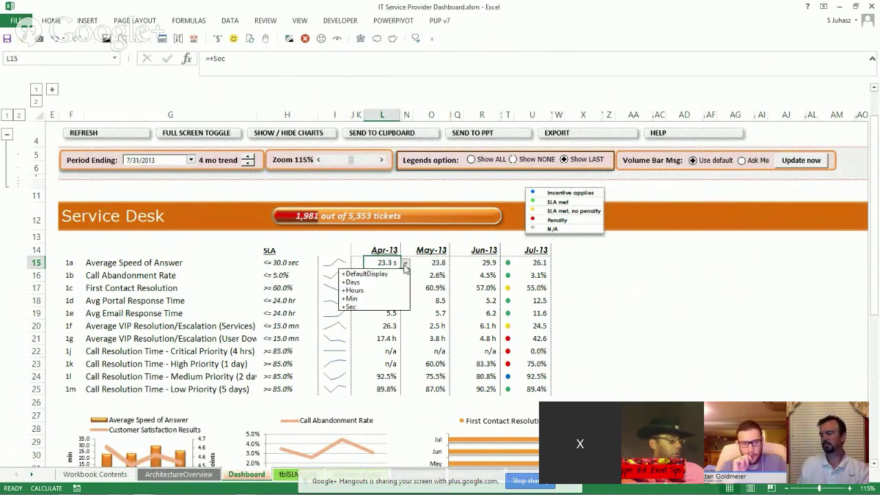
click(383, 283)
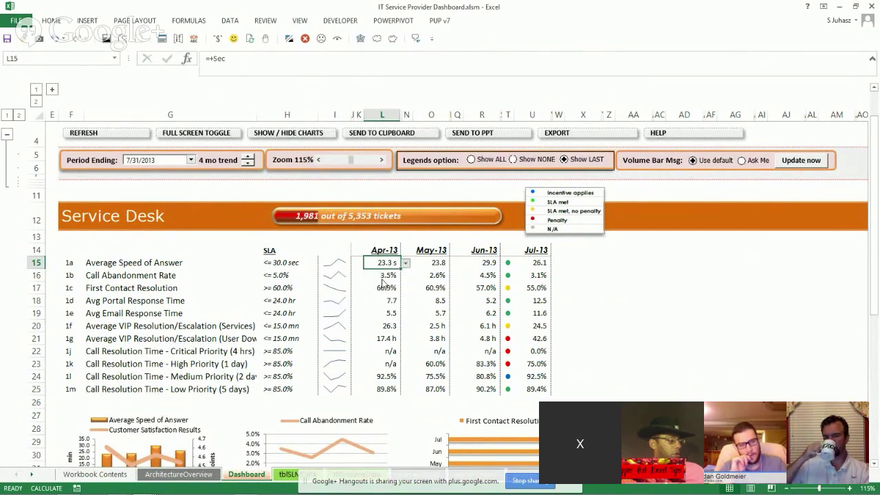
click(405, 264)
click(388, 290)
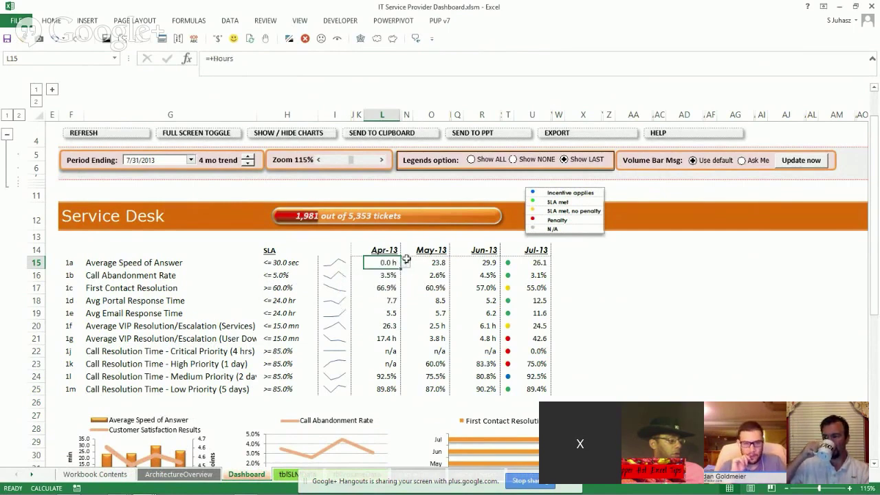
click(405, 264)
click(389, 291)
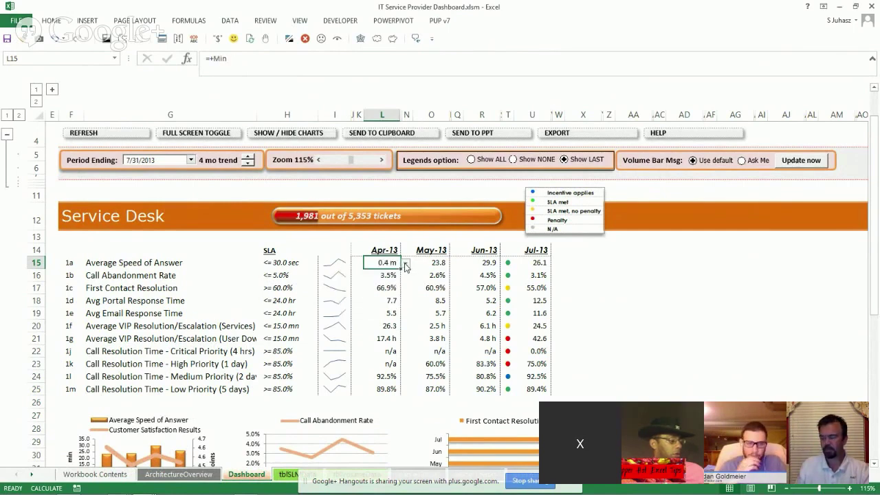
click(404, 264)
click(384, 313)
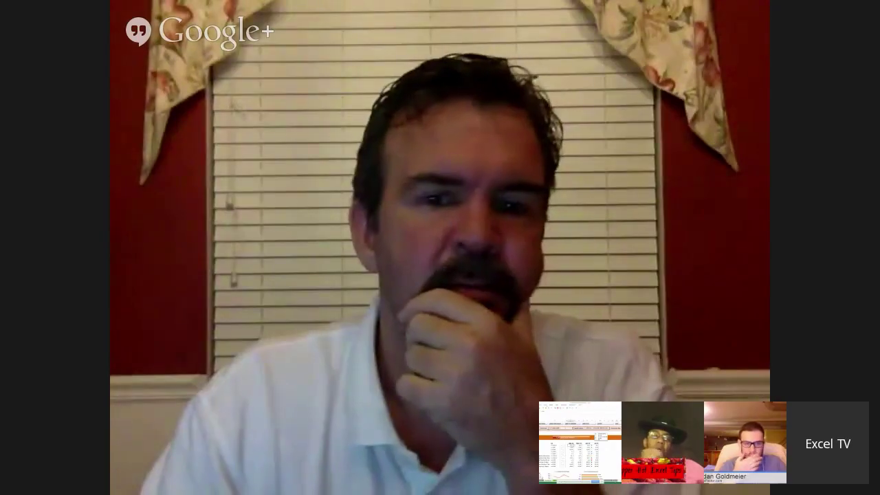
Examine the list source of the data validation on the Apr-13 Average Speed of Answer cell without changing it
click(230, 21)
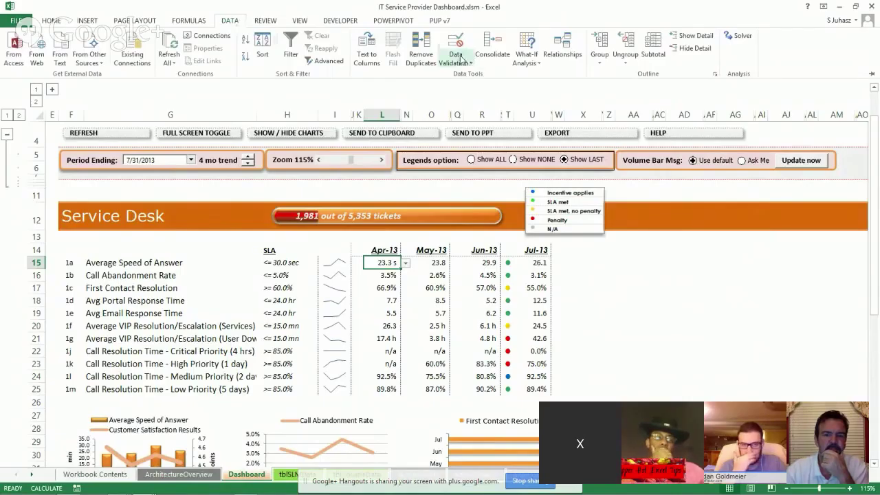
click(460, 60)
click(469, 73)
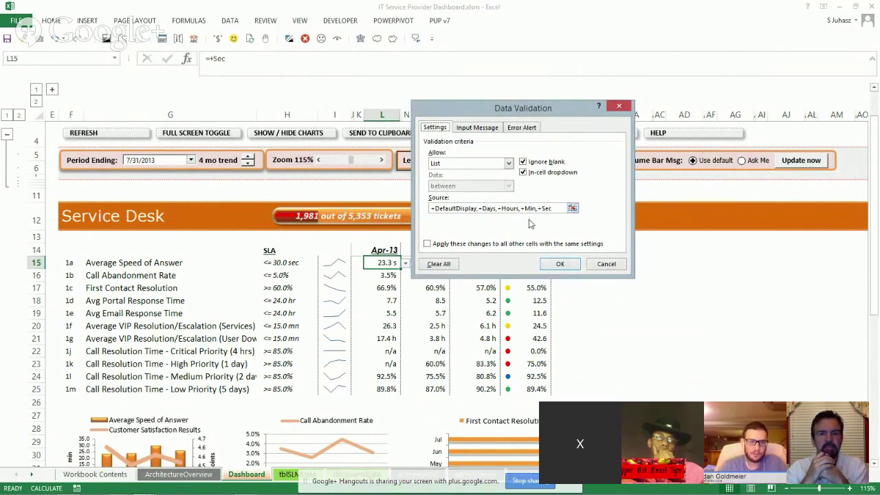
click(606, 264)
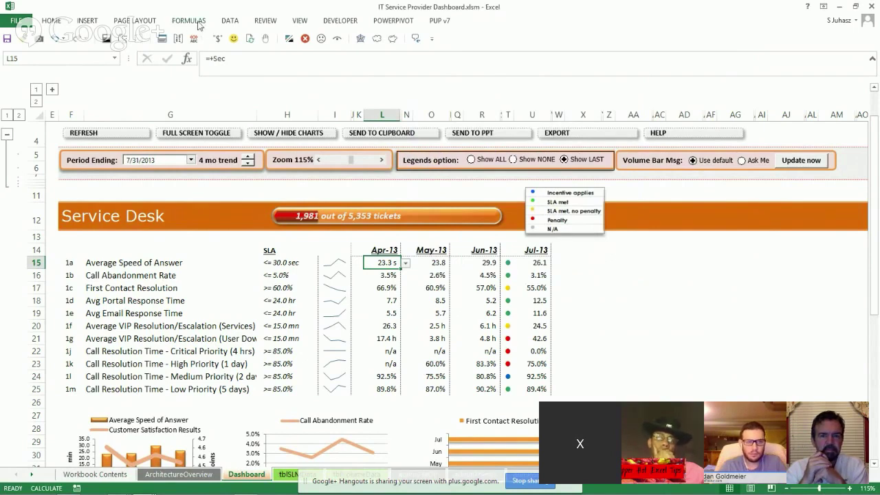
Inspect the formulas behind the DefaultDisplay and Days names in the Name Manager, and close it
click(199, 23)
click(309, 42)
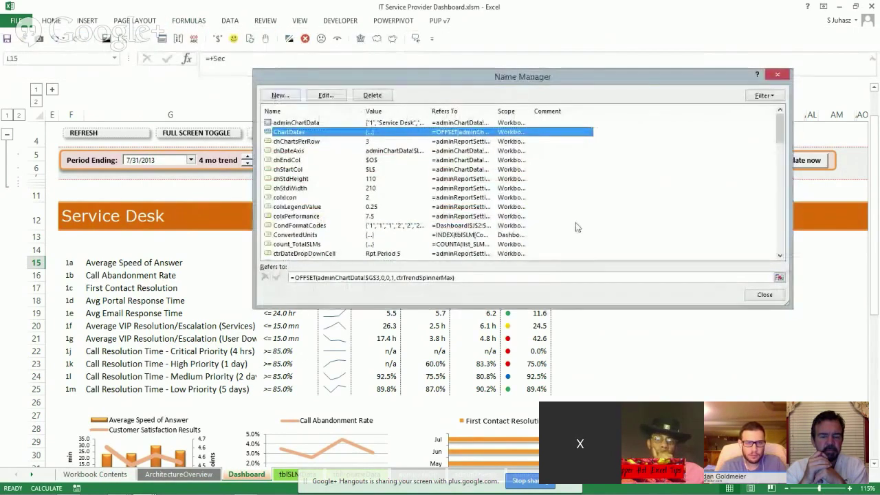
drag(776, 128, 788, 162)
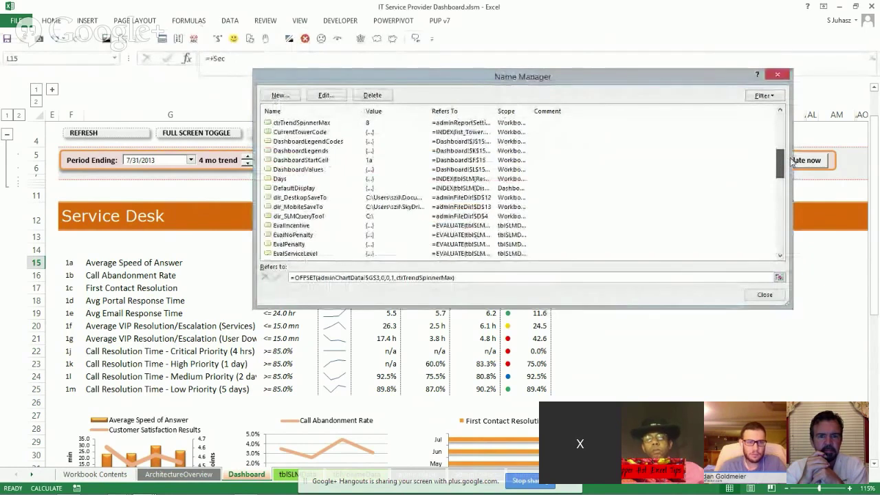
click(297, 189)
click(296, 179)
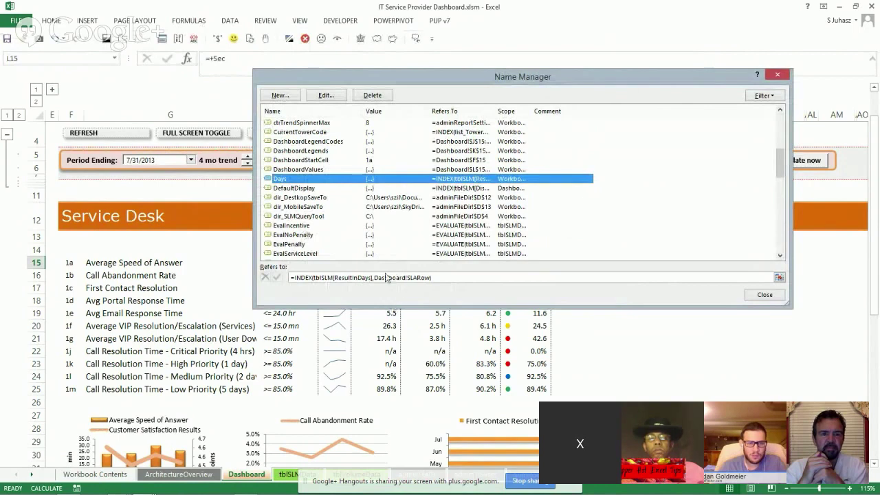
click(763, 295)
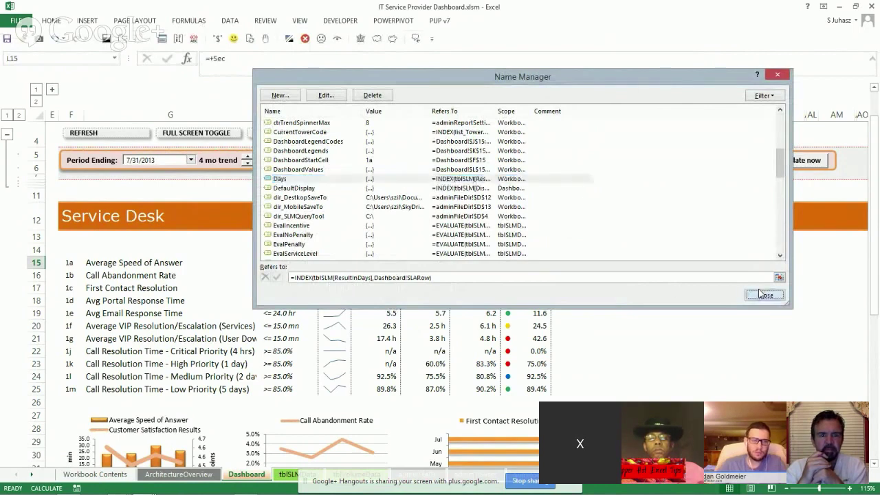
Switch to the Excel Hot Tips 20141118.xlsm workbook and show the list option available for Address Line 1
click(300, 21)
click(514, 55)
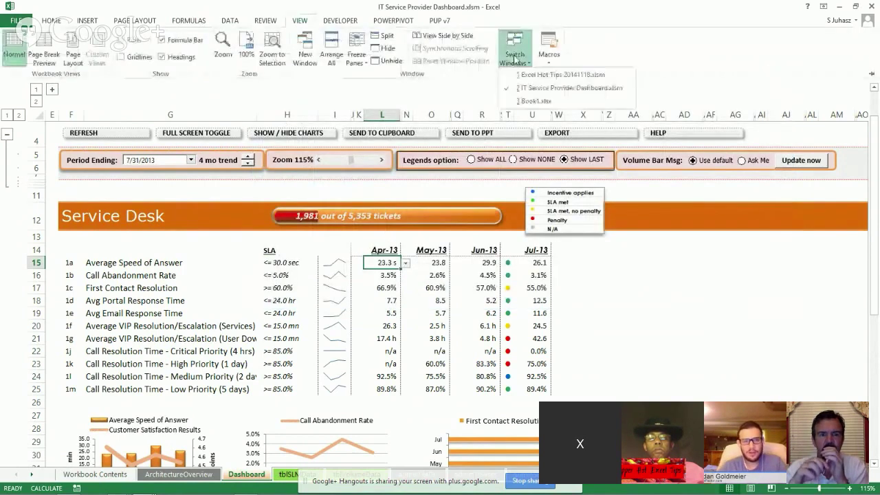
click(519, 73)
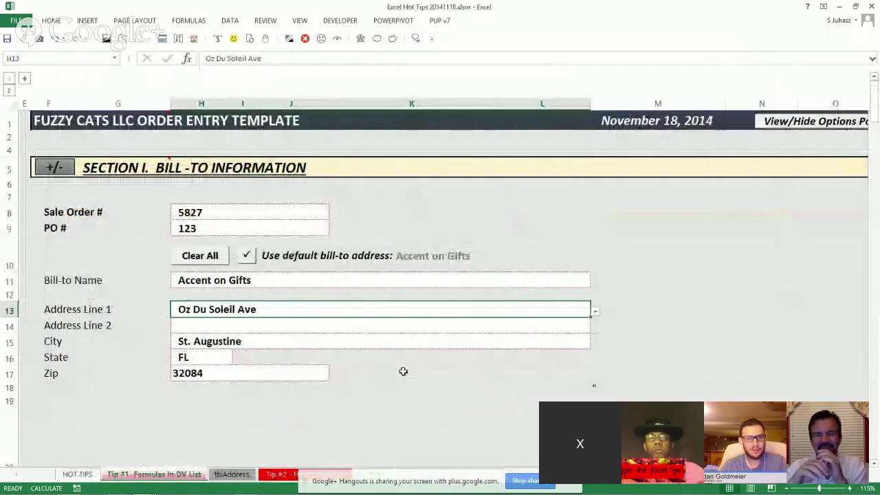
click(595, 315)
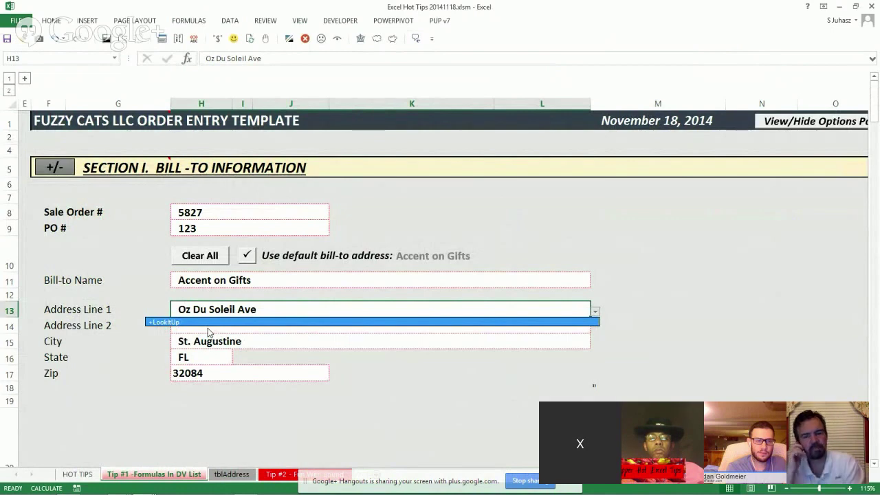
click(268, 314)
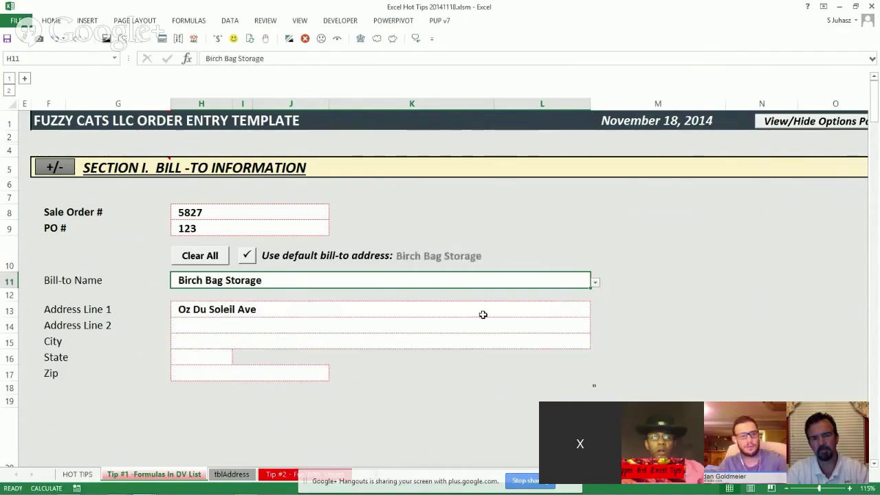
Check the customer records and blank address fields on the tblAddress sheet, and return to the Tip #1 order form
click(236, 474)
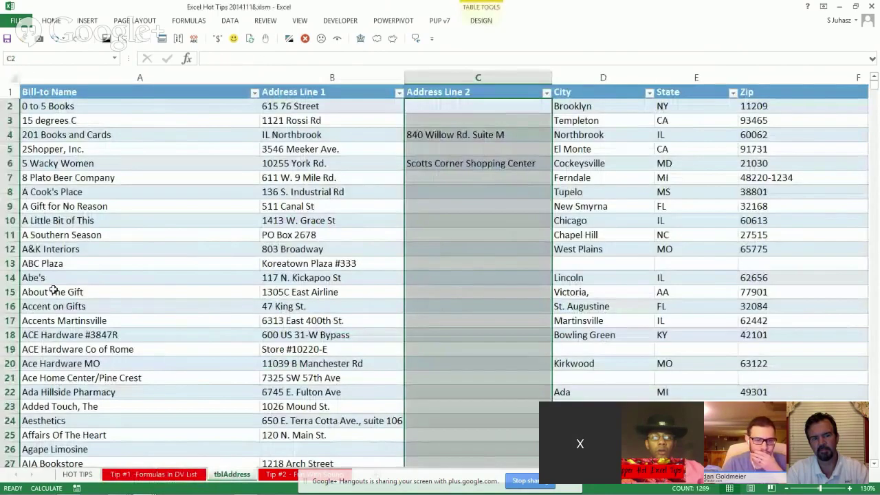
click(89, 234)
click(481, 247)
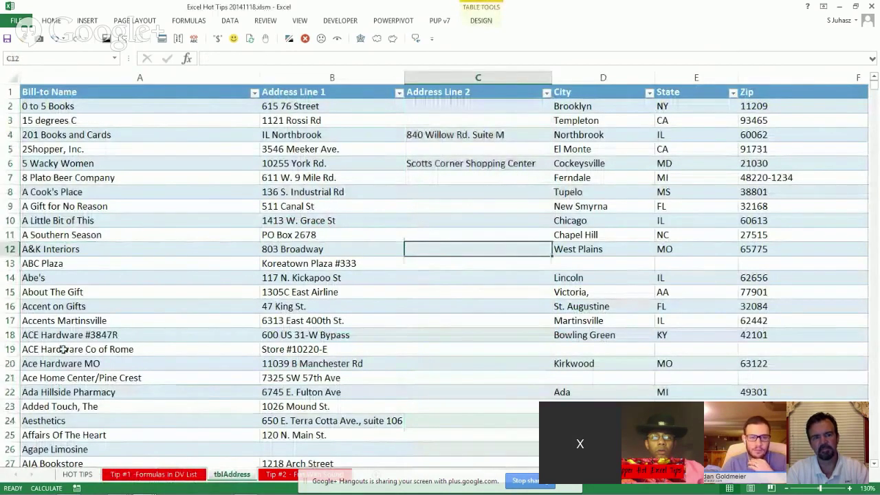
click(77, 474)
click(153, 474)
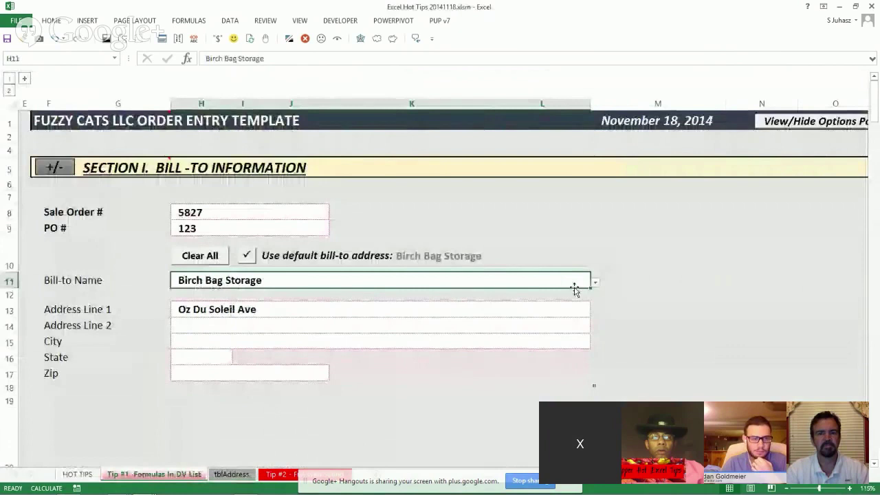
Choose ACE Hardware #3847R as the Bill-to Name from the validation list
click(595, 282)
drag(595, 307, 595, 295)
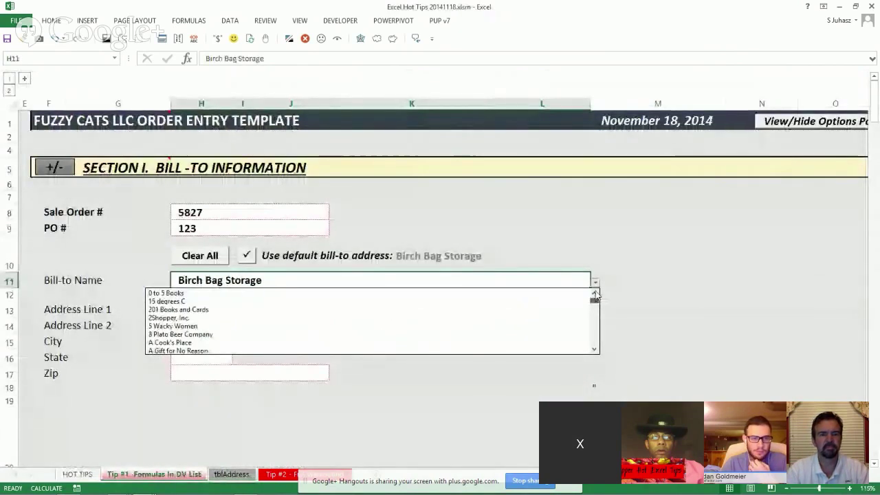
click(595, 349)
click(595, 349)
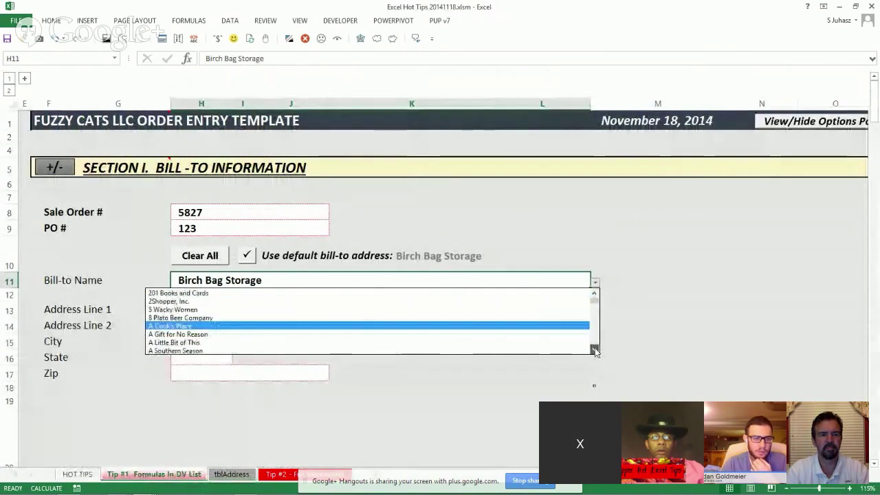
click(595, 349)
click(595, 349)
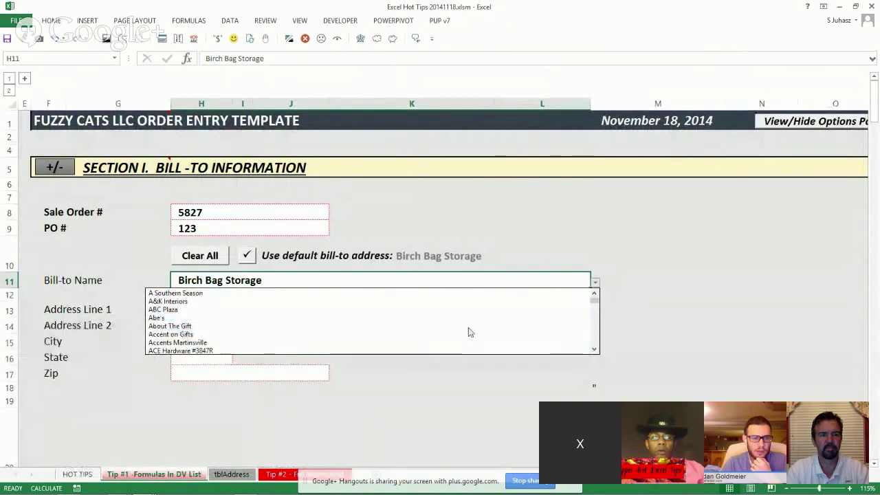
click(595, 349)
click(358, 342)
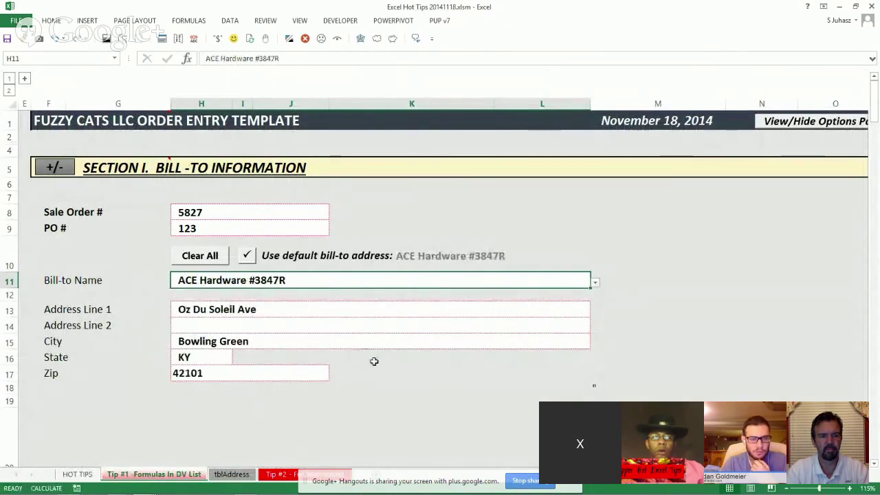
Replace the overwritten Address Line 1 with the +LookItUp list option
click(352, 313)
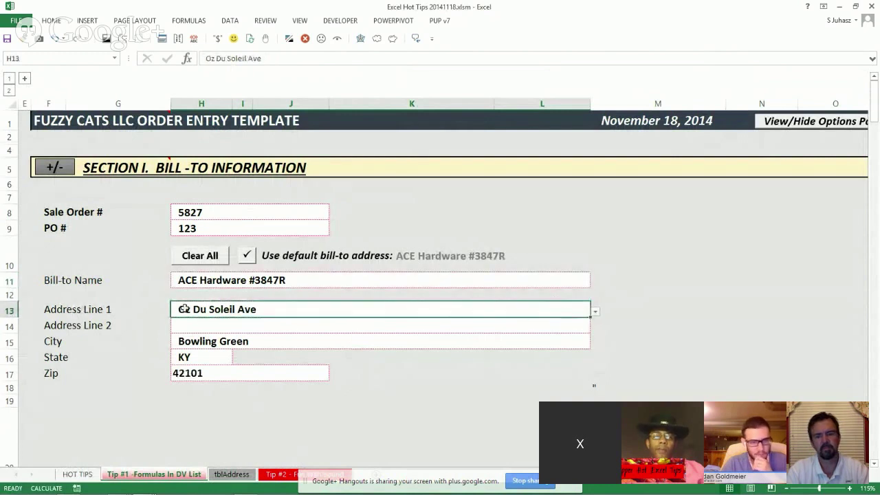
click(595, 311)
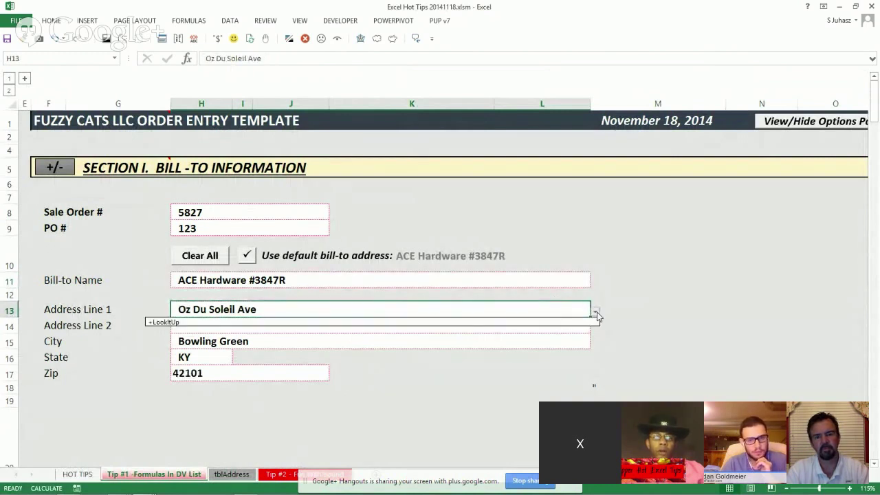
click(581, 321)
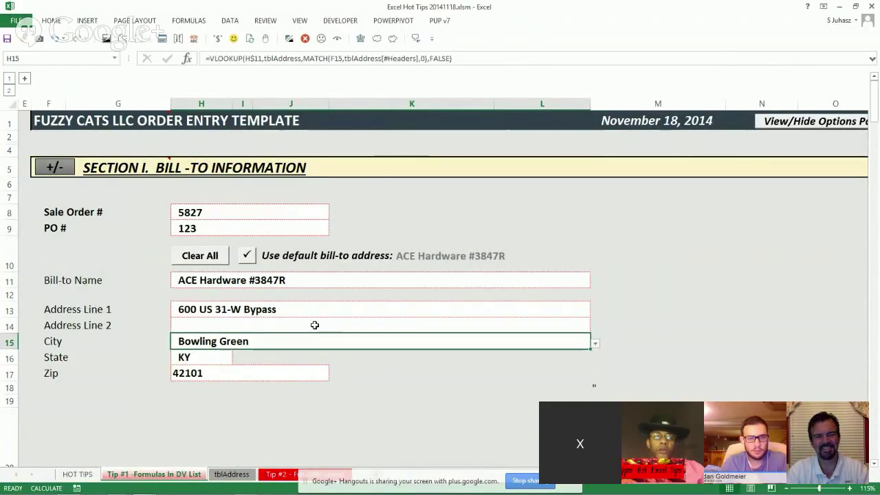
Apply the +LookItUp list option to the Address Line 2 and City cells
click(348, 326)
click(595, 330)
click(359, 336)
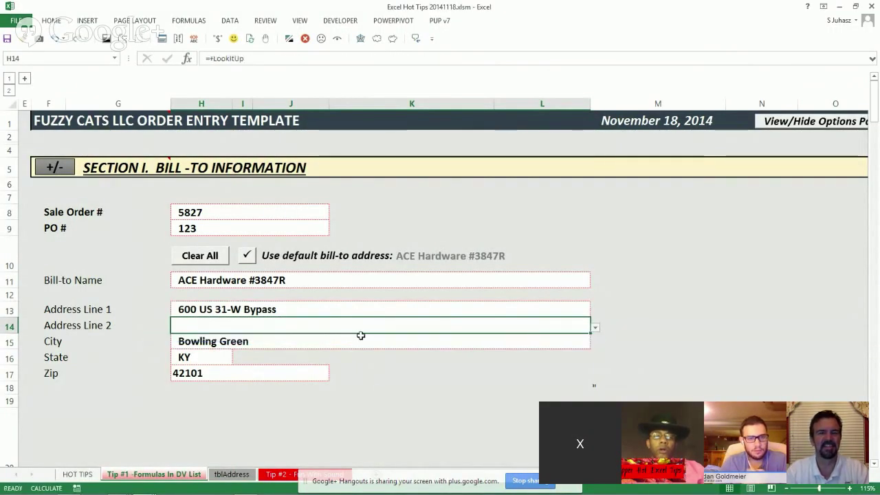
click(524, 337)
click(595, 344)
click(337, 354)
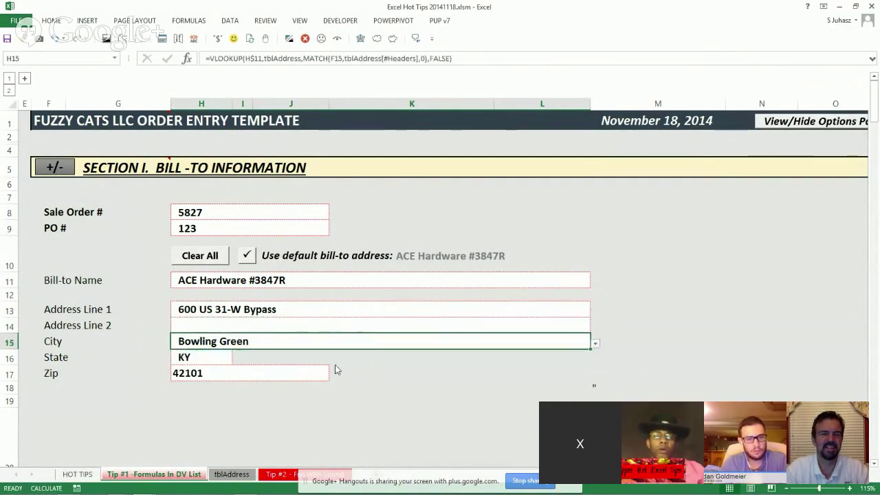
Apply the +LookItUp list option to the State and Zip cells
click(199, 358)
click(236, 359)
click(236, 368)
click(304, 372)
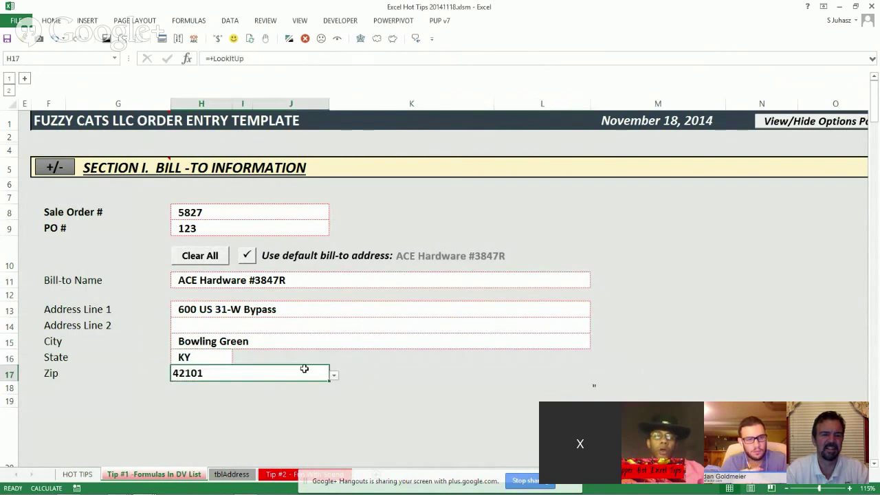
click(332, 374)
click(327, 388)
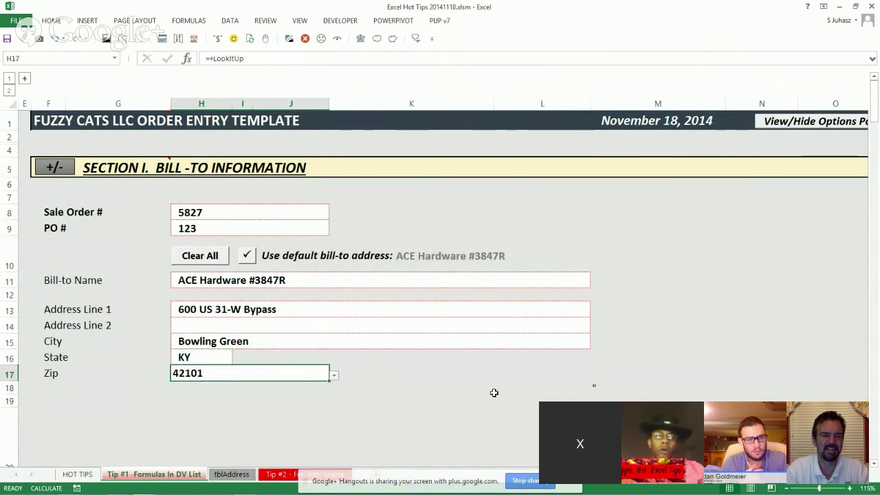